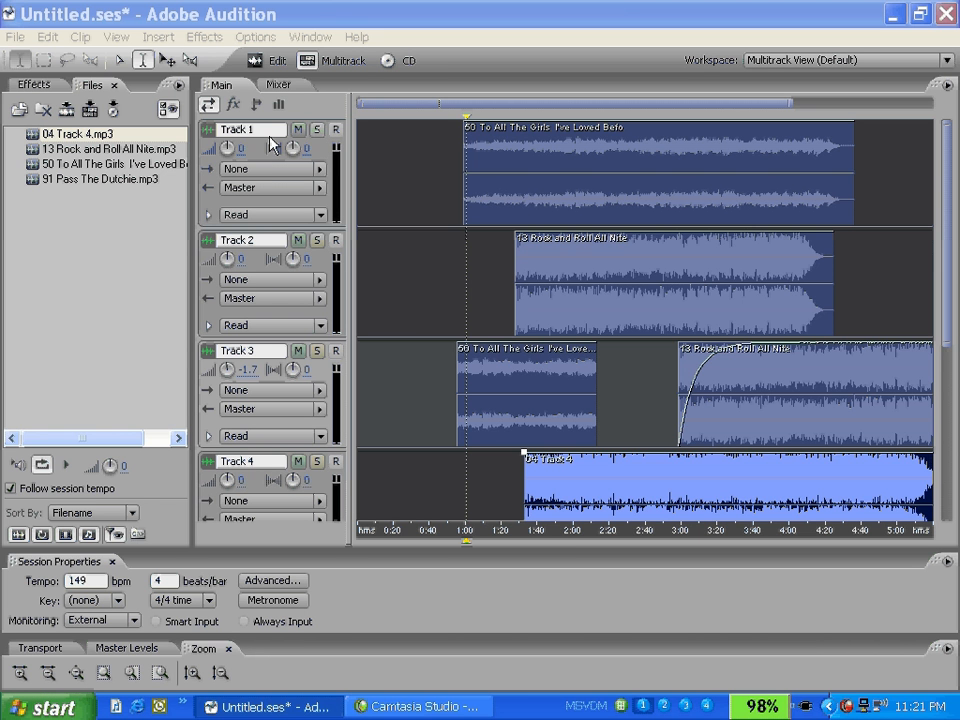
Rename Track 1 as "background".
left_click(265, 131)
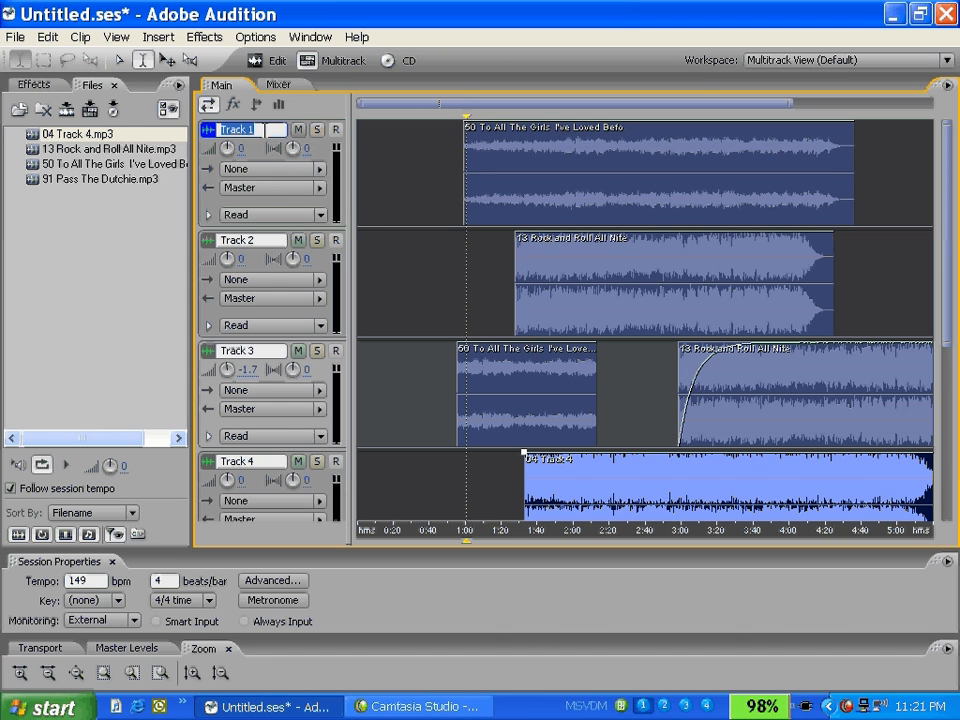
type("b")
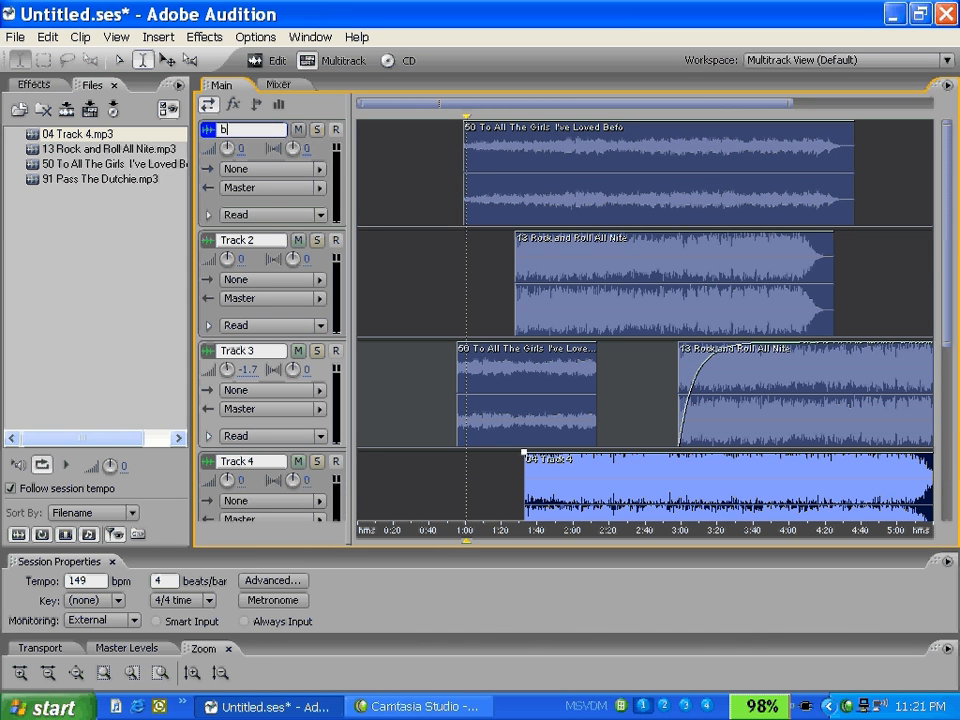
type("ackground")
key("Return")
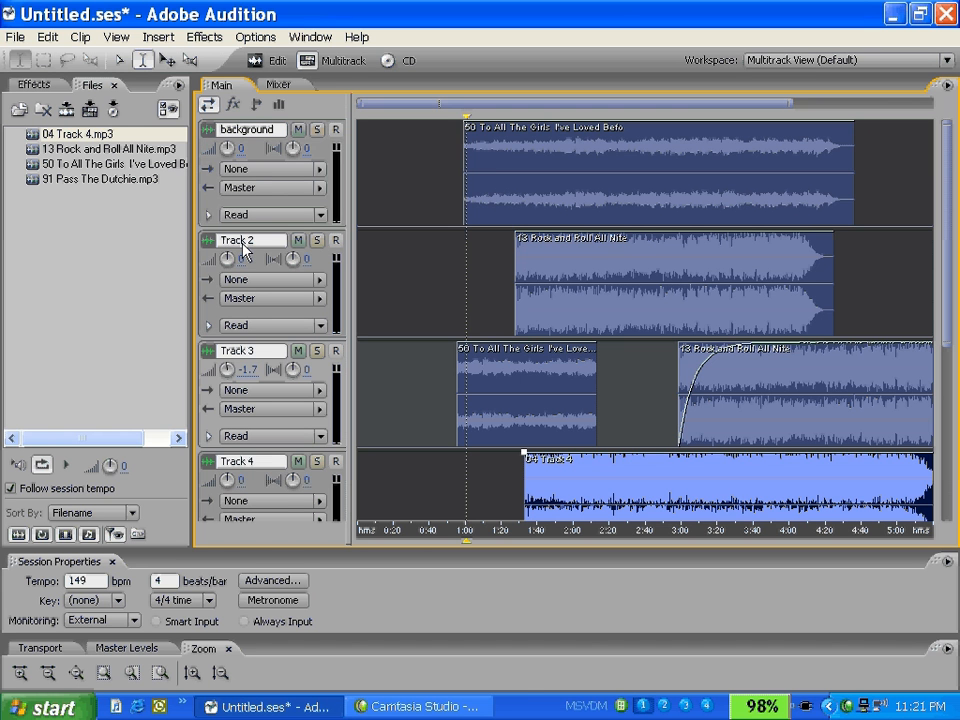
Rename Track 2 as "main voices" and check the track names in the mixer before returning to the main track view.
left_click(241, 245)
type("main")
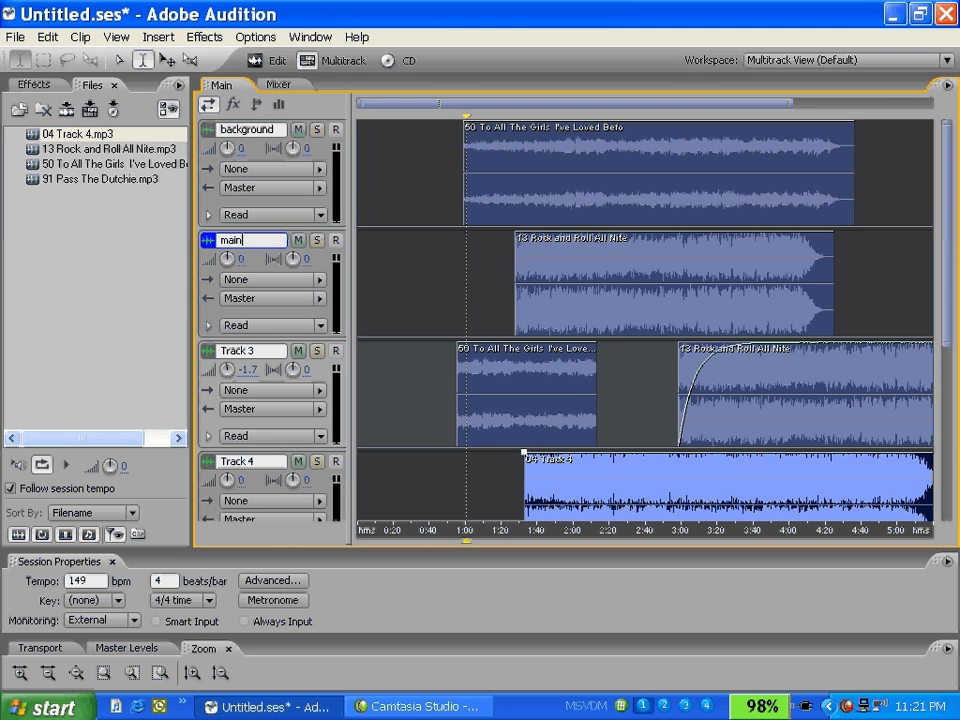
type(" b")
key("BackSpace")
type("voices")
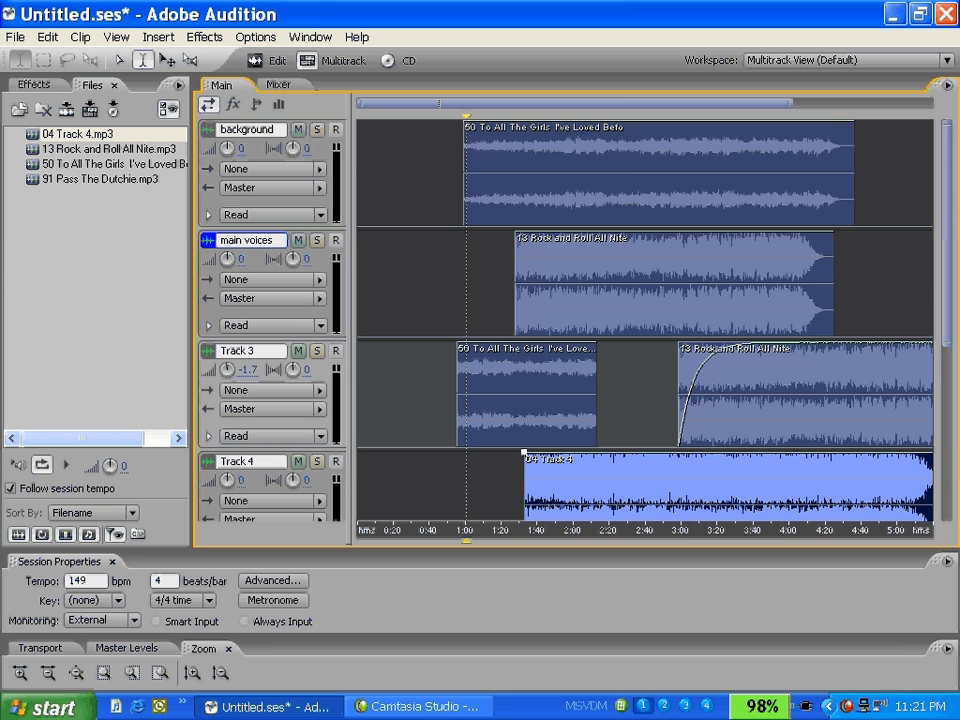
left_click(408, 278)
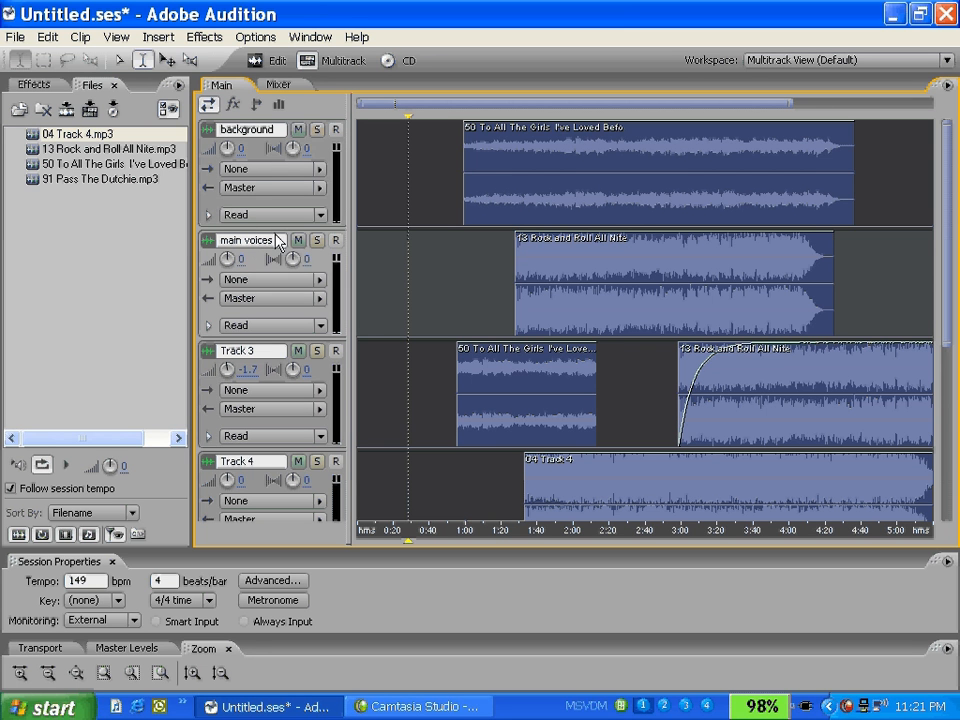
left_click(279, 90)
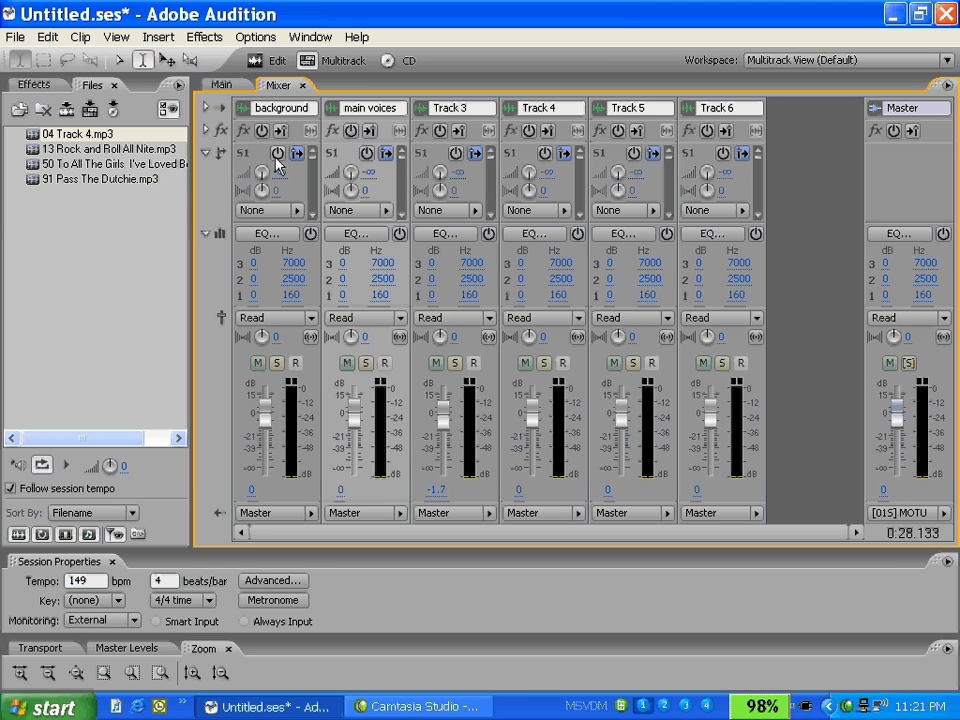
left_click(231, 90)
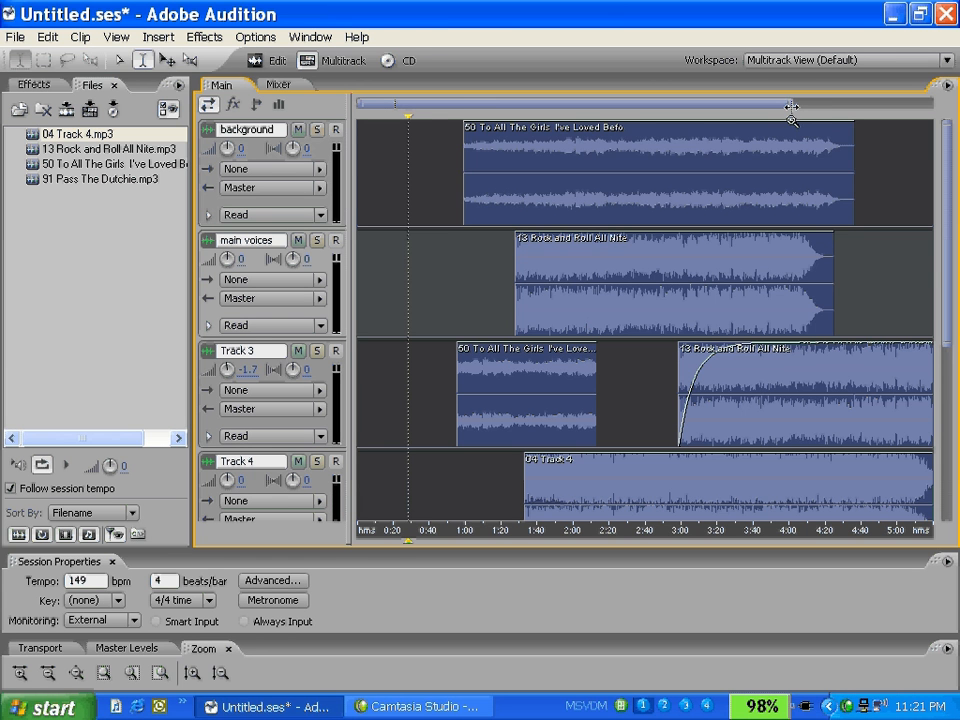
Zoom the session timeline in around 3:00 and back out to the full session length.
left_click_drag(791, 106, 878, 104)
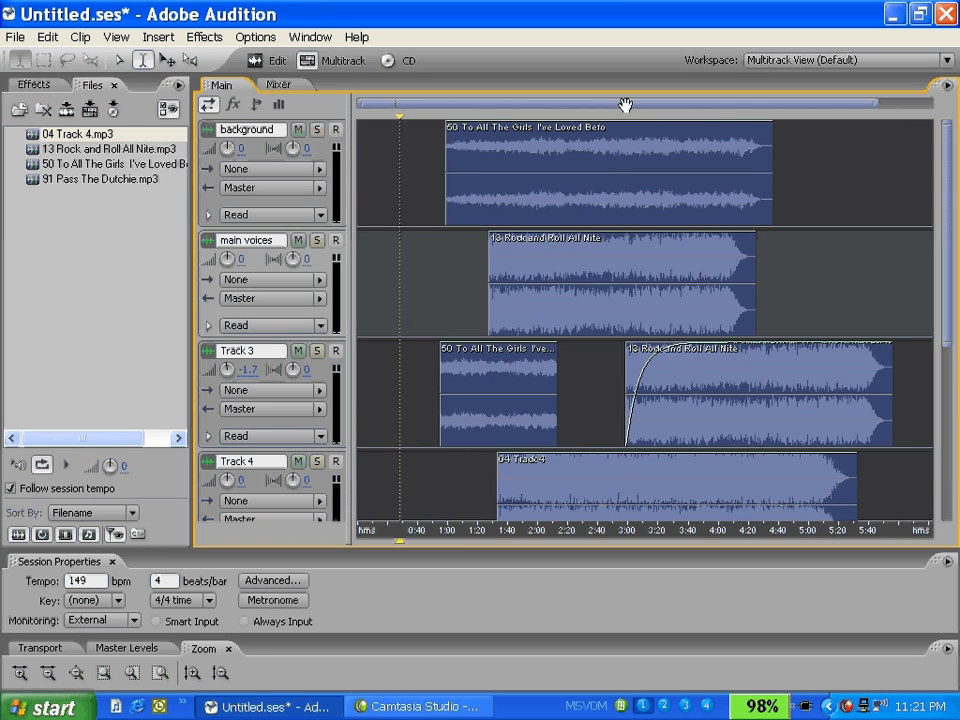
scroll(624, 105, "up", 2)
scroll(624, 105, "up", 3)
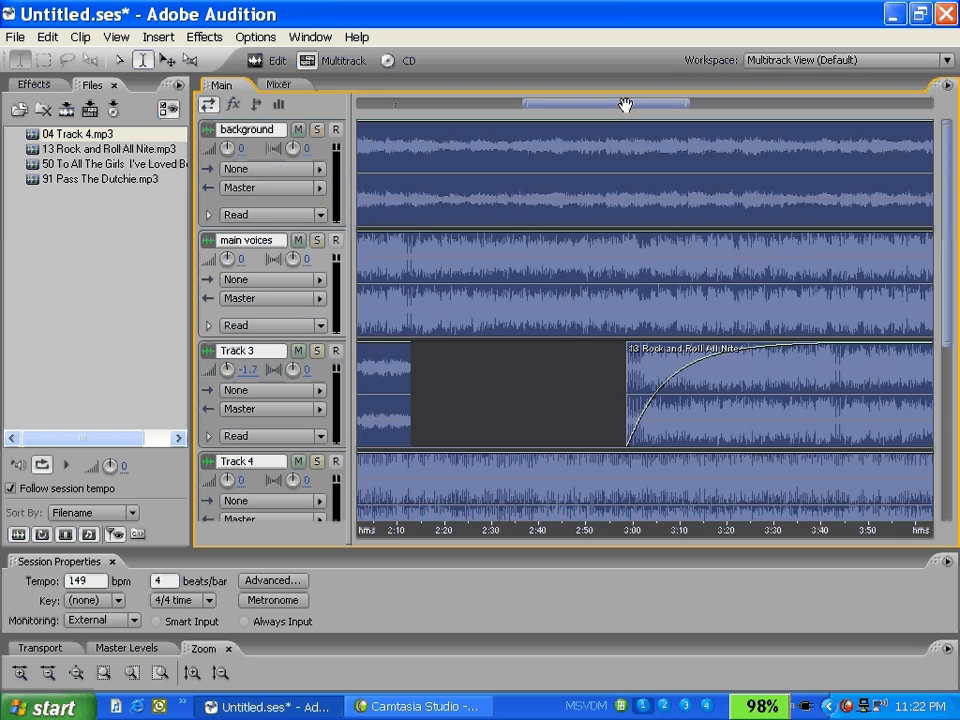
scroll(624, 105, "up", 2)
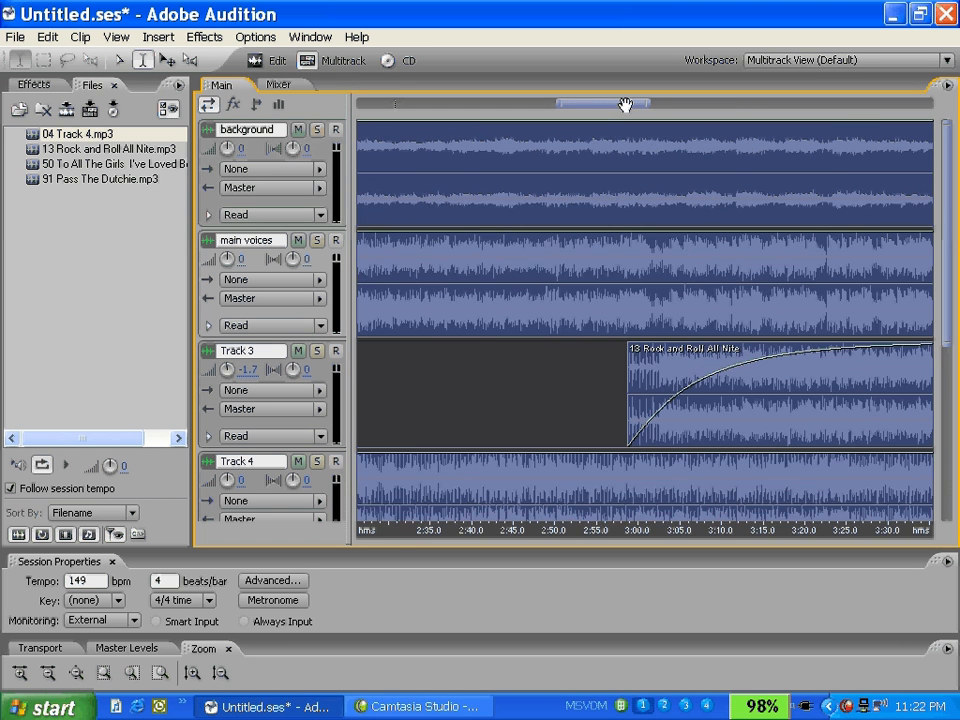
scroll(624, 105, "down", 3)
scroll(625, 105, "down", 3)
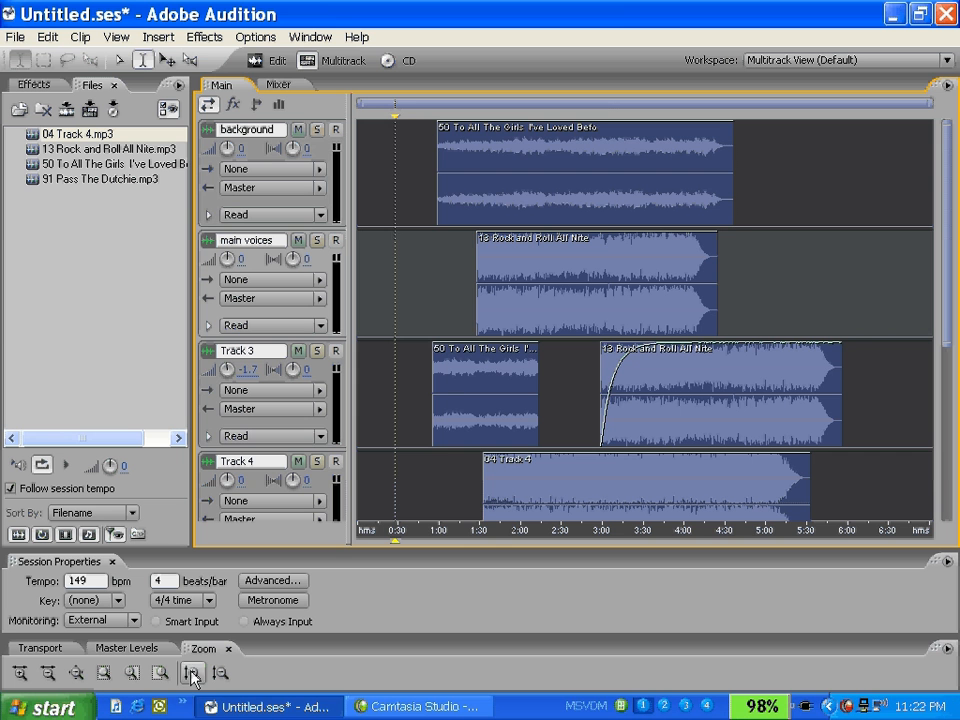
Select the range from about 0:49 to 3:05, zoom to the selection and to each of its edges, and return to the full session view.
left_click(424, 291)
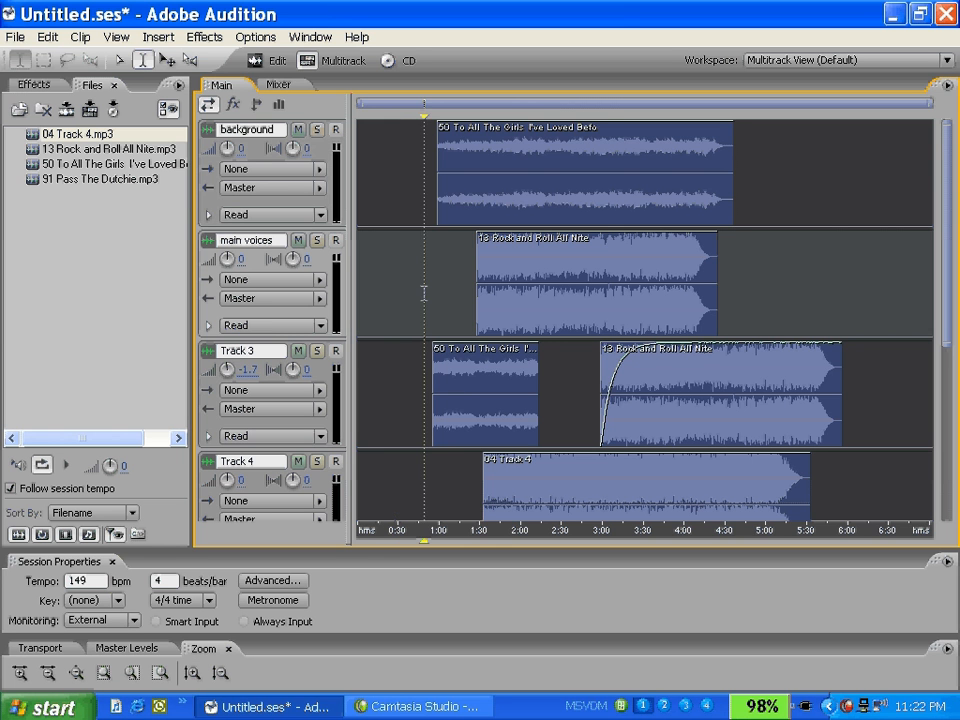
left_click_drag(424, 291, 608, 295)
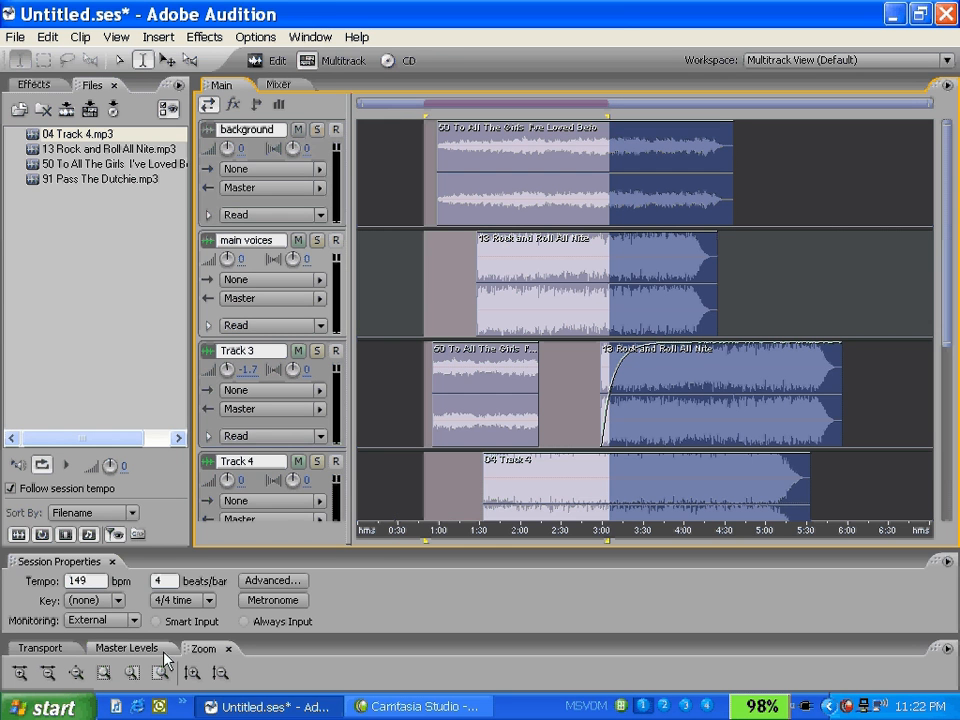
left_click(104, 673)
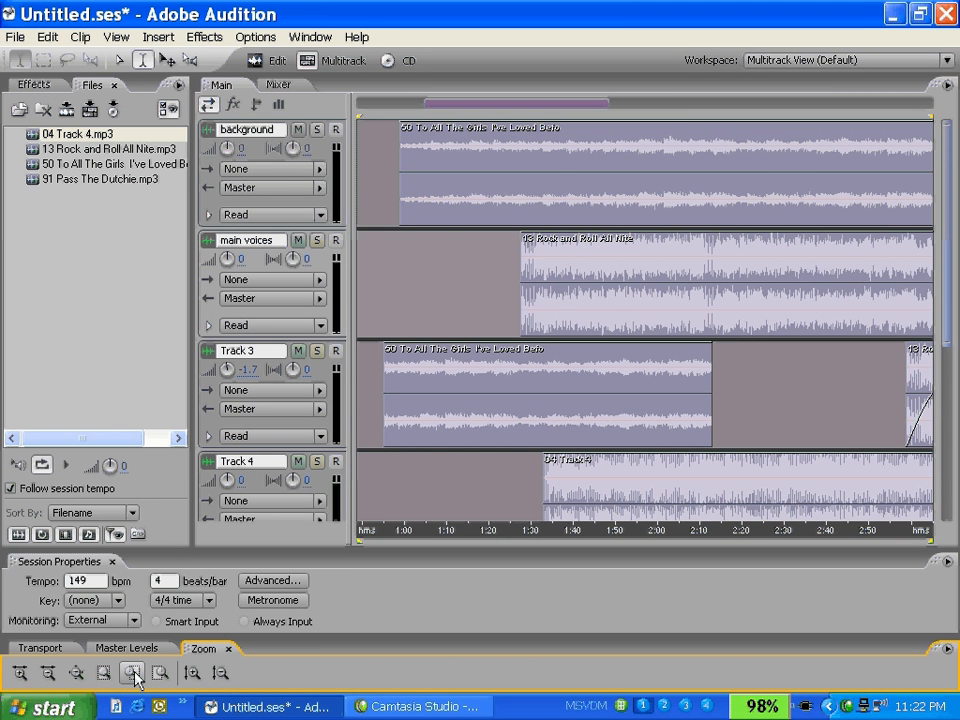
left_click(134, 675)
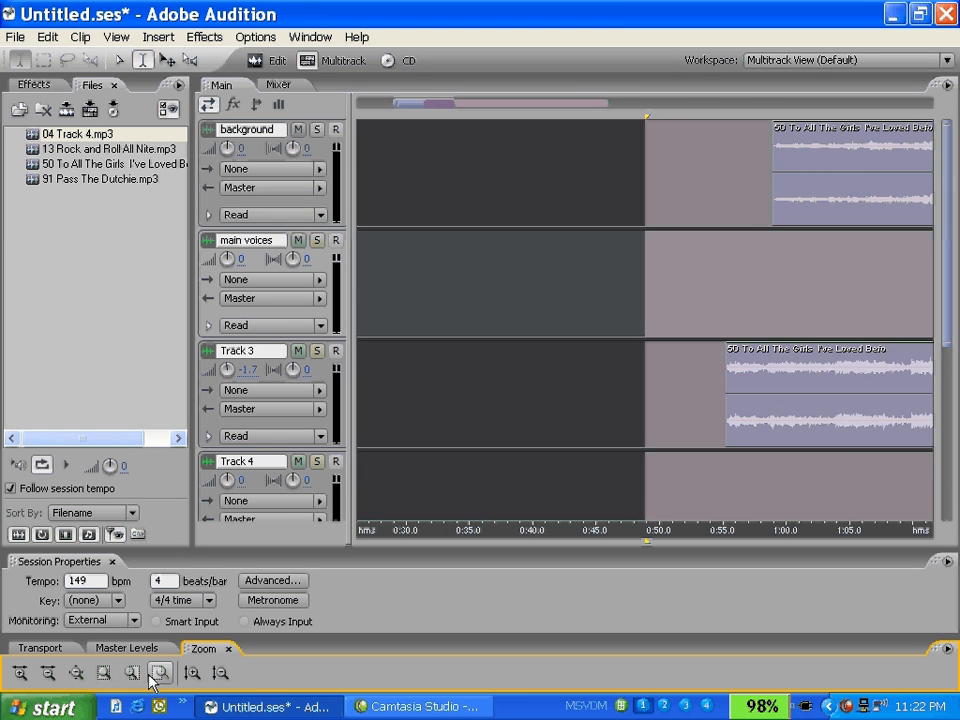
left_click(157, 675)
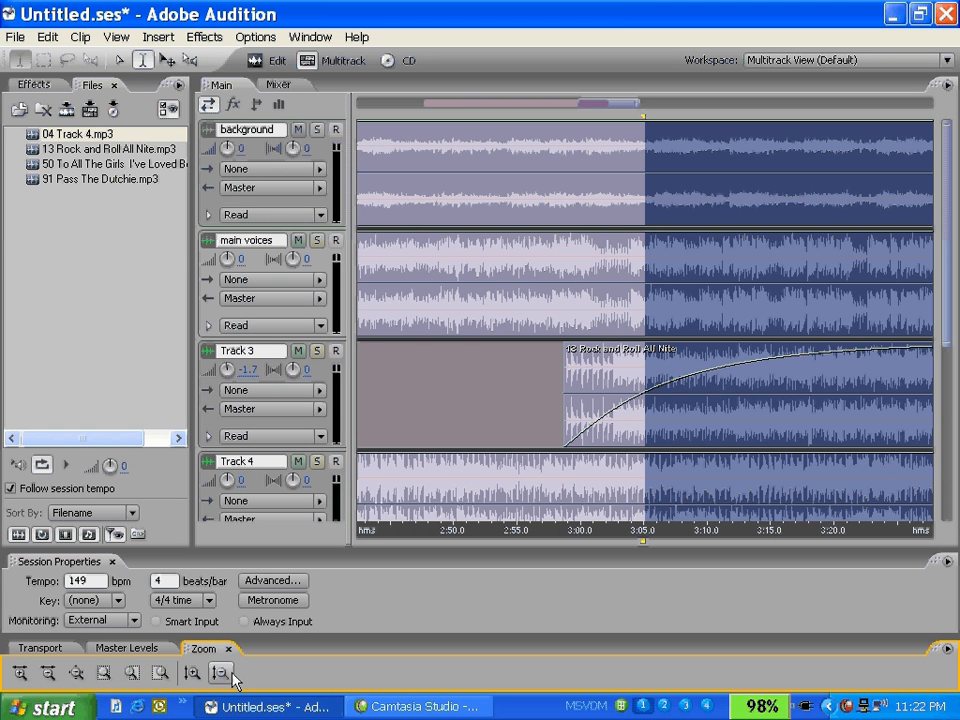
left_click(77, 675)
left_click(557, 396)
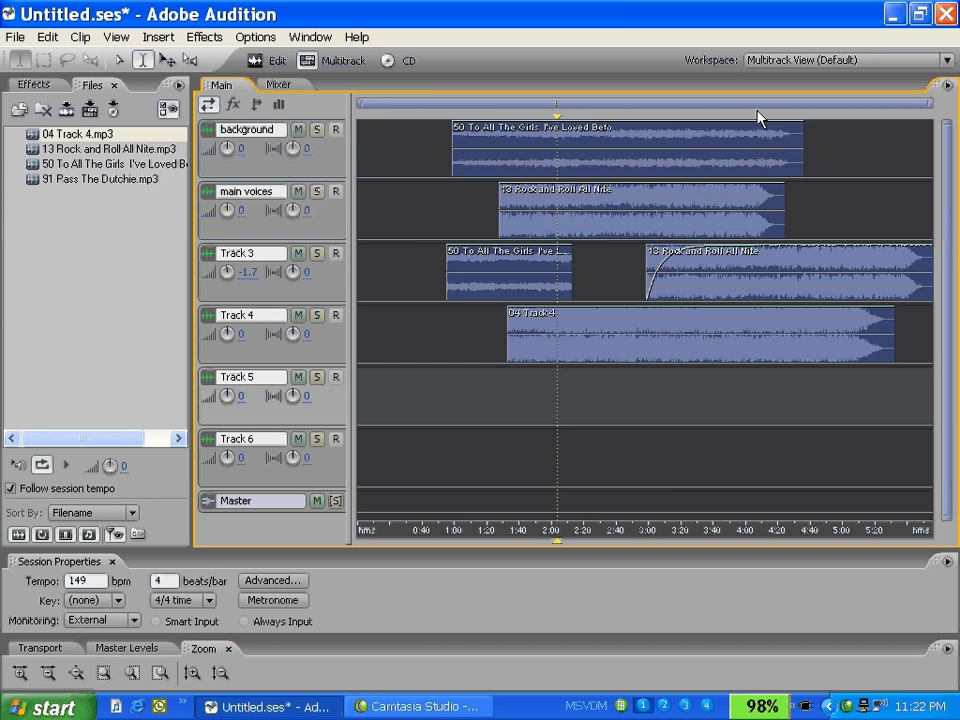
Play the session from about 0:48 with the transport controls, pause it and stop playback.
left_click(42, 648)
left_click(134, 649)
left_click(202, 649)
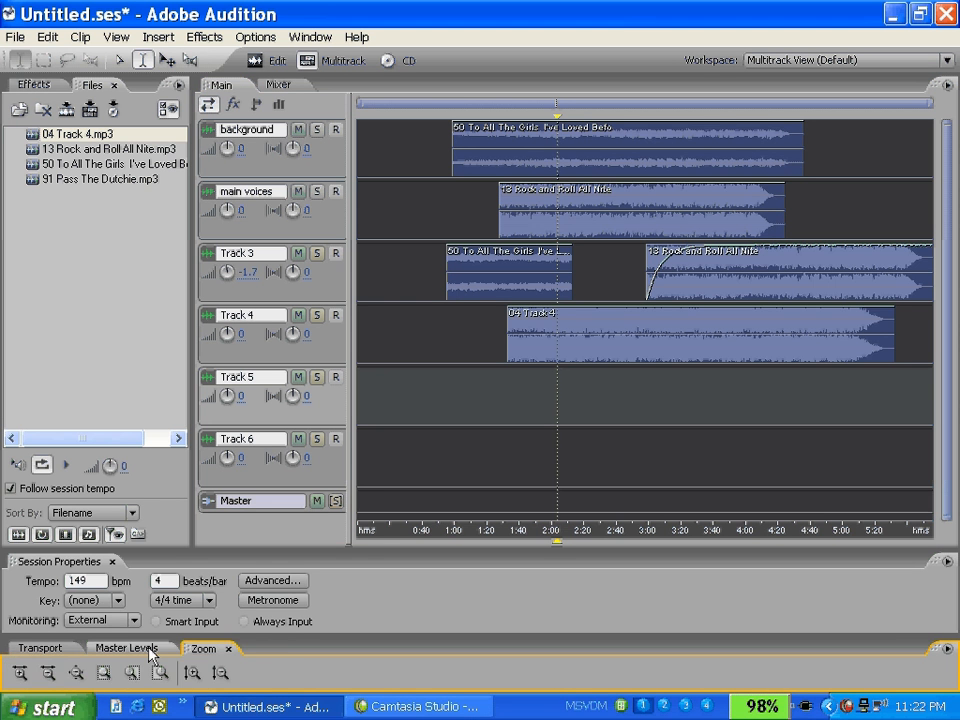
left_click(45, 648)
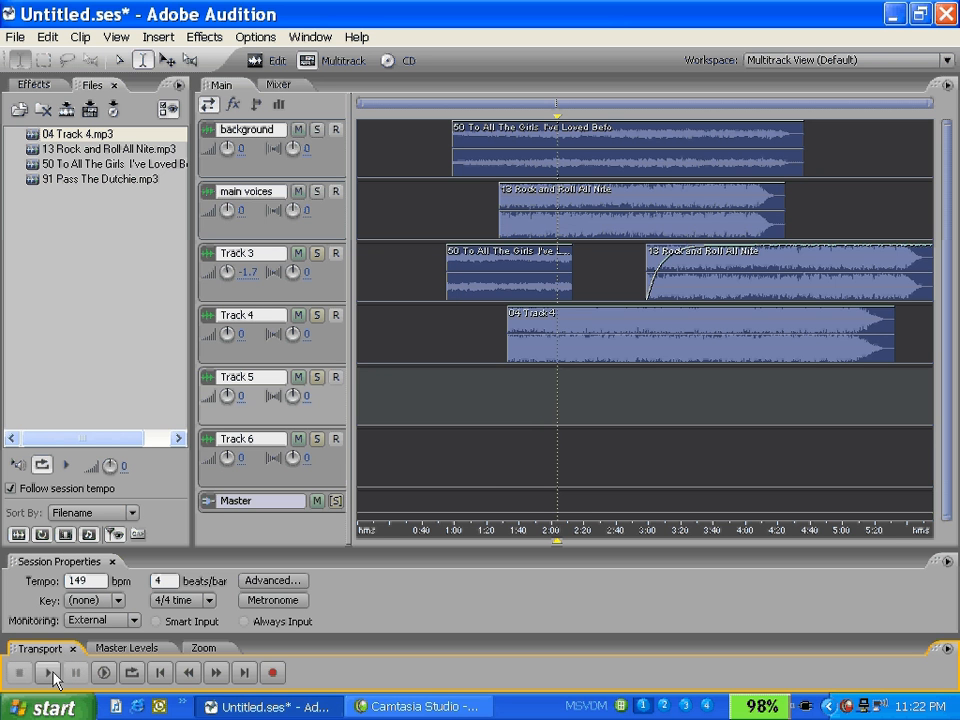
left_click(435, 190)
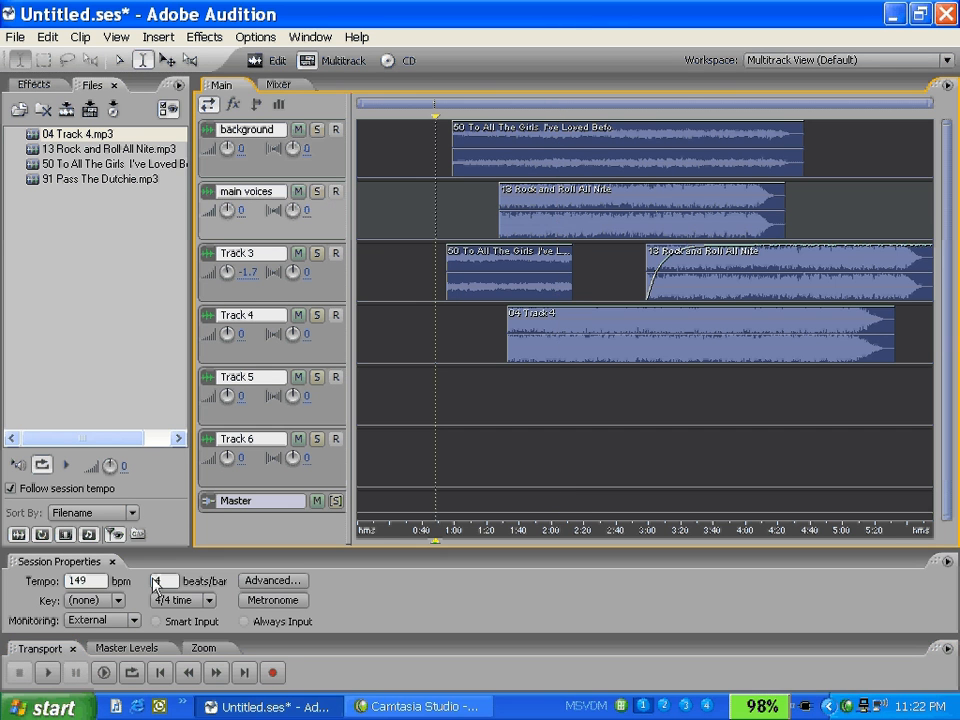
left_click(44, 674)
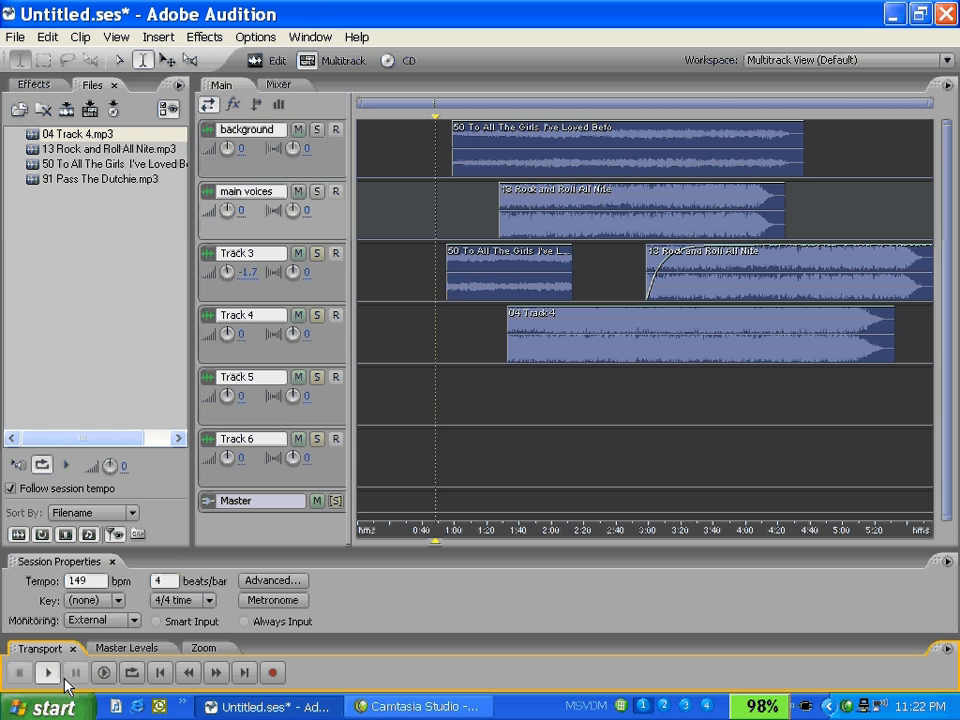
left_click(57, 674)
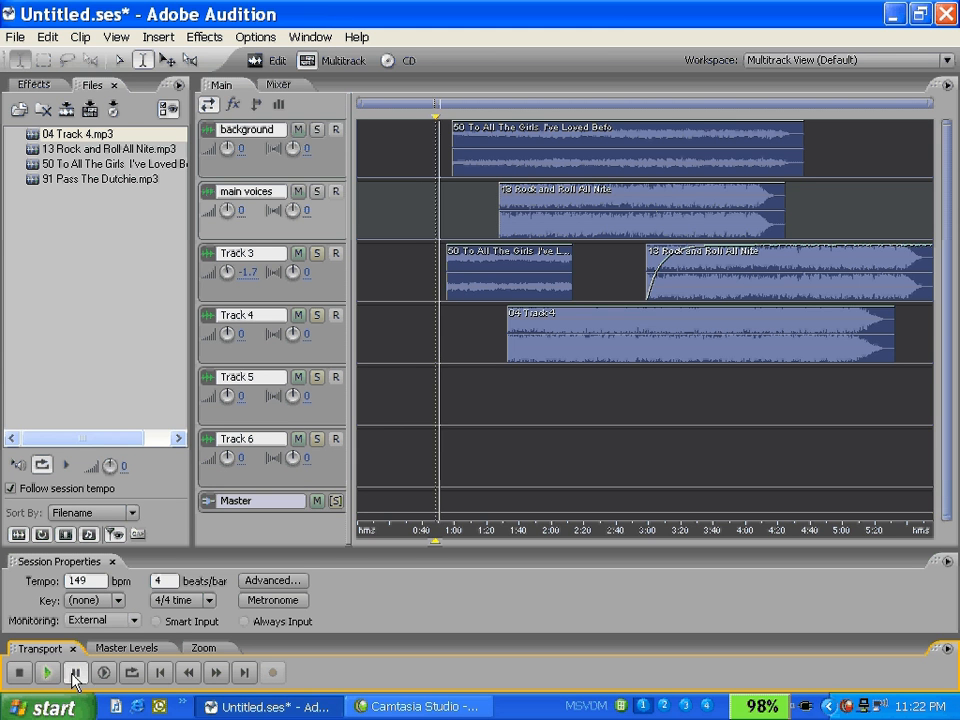
left_click(73, 673)
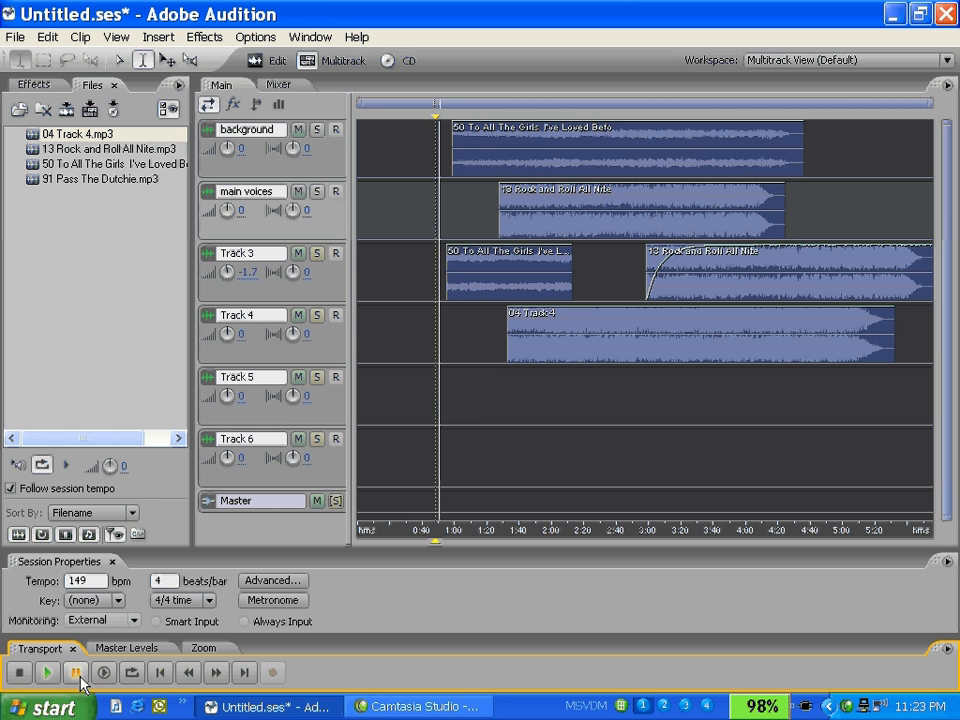
left_click(18, 675)
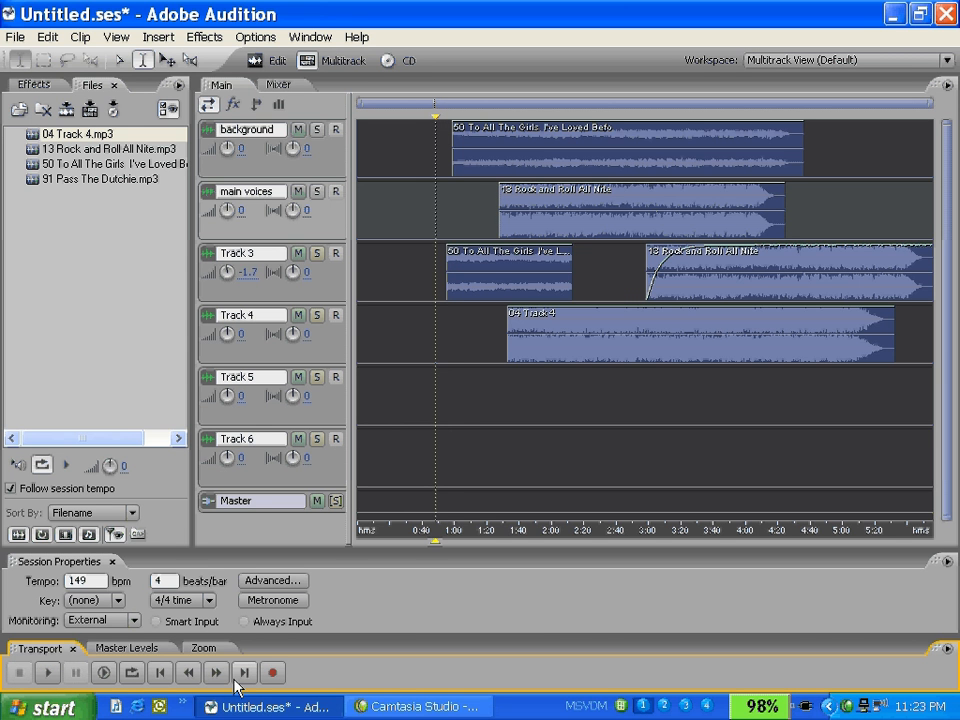
left_click(131, 675)
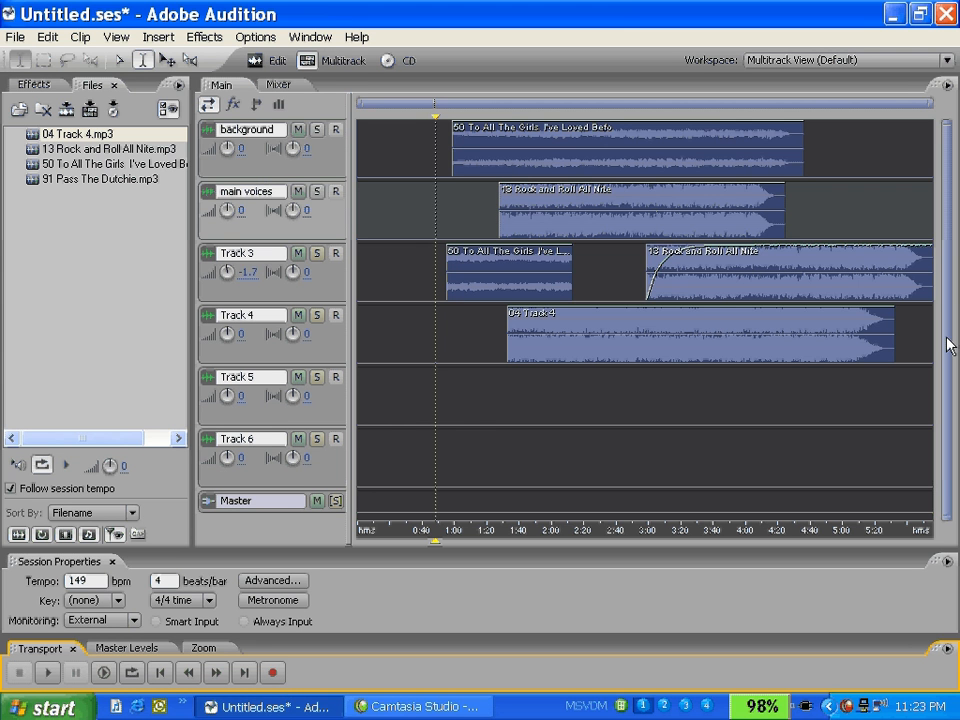
Enlarge the track heights vertically until each track shows its input, output and automation settings, with the background track in view.
scroll(946, 338, "up", 2)
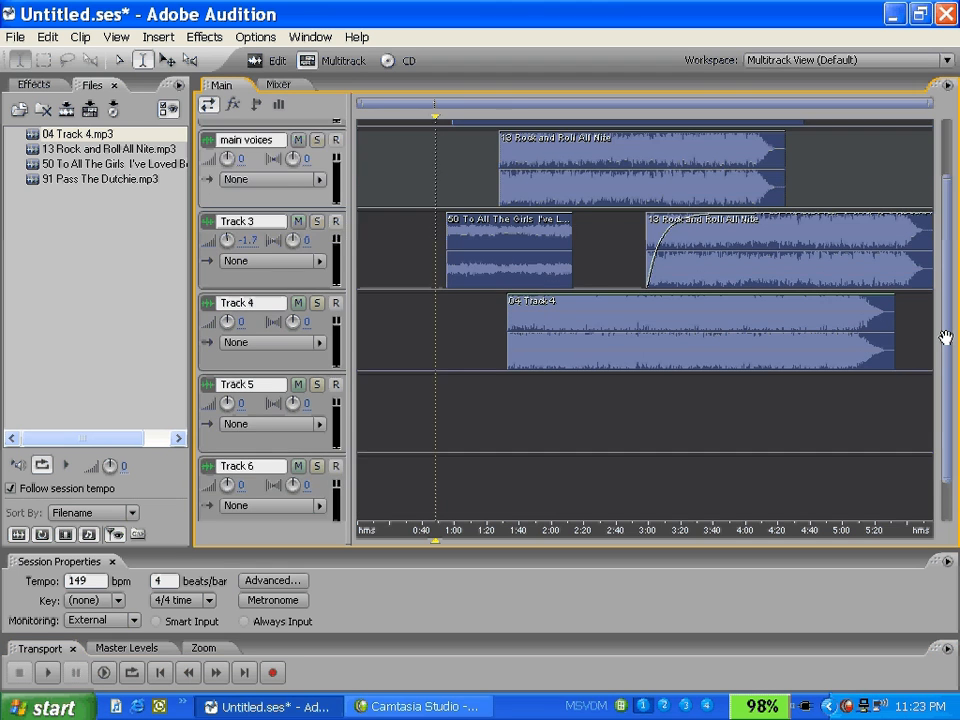
scroll(946, 338, "up", 2)
left_click_drag(946, 338, 953, 187)
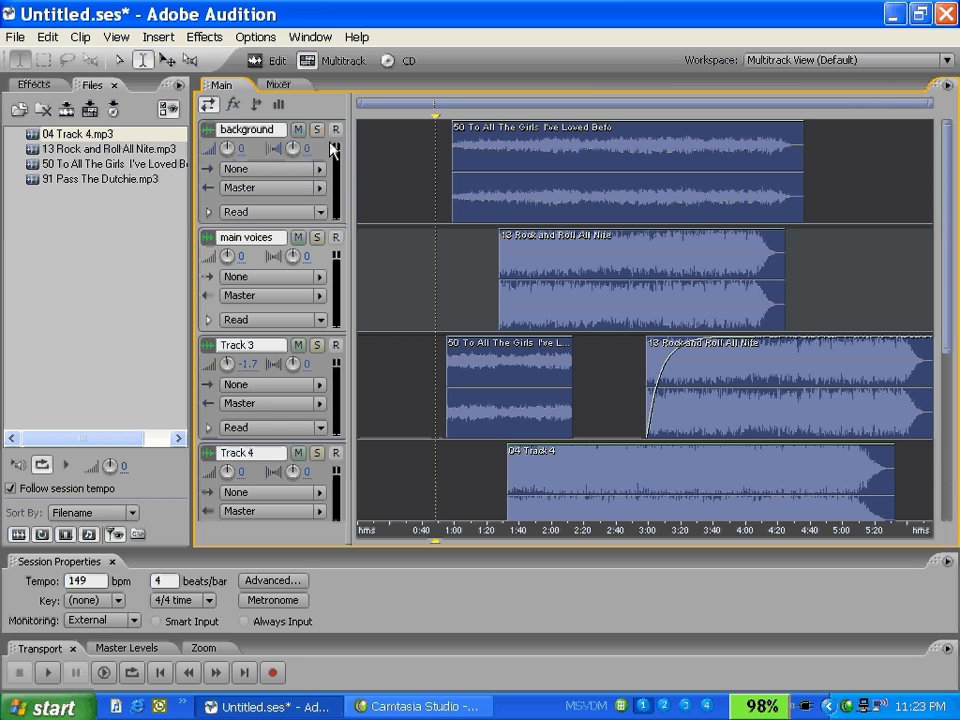
Try muting and soloing the background track, switching each one off again.
left_click(299, 130)
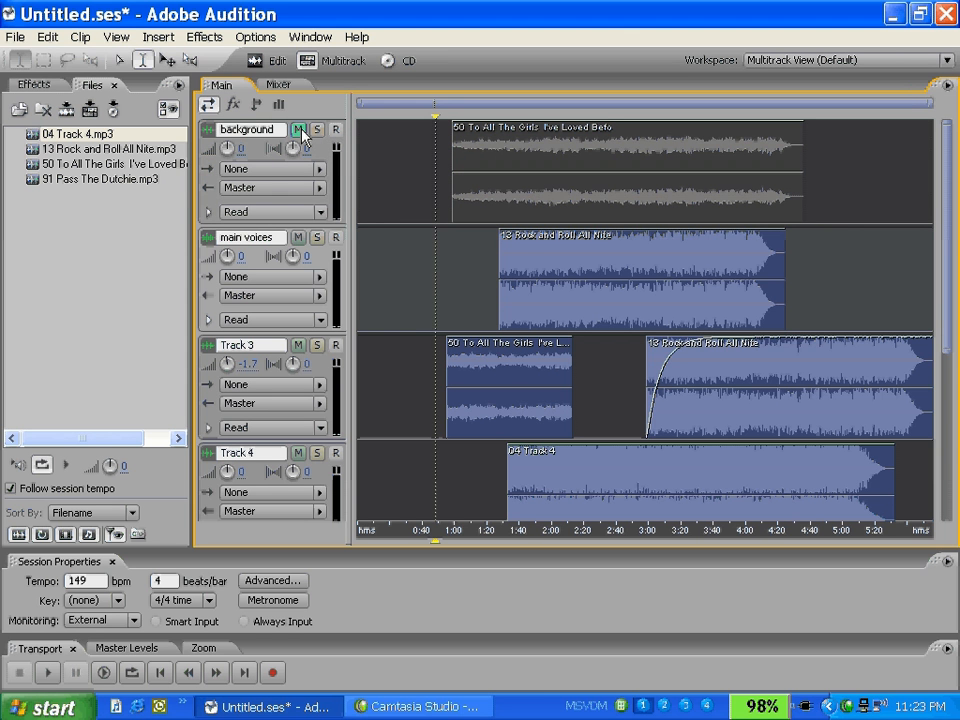
left_click(301, 131)
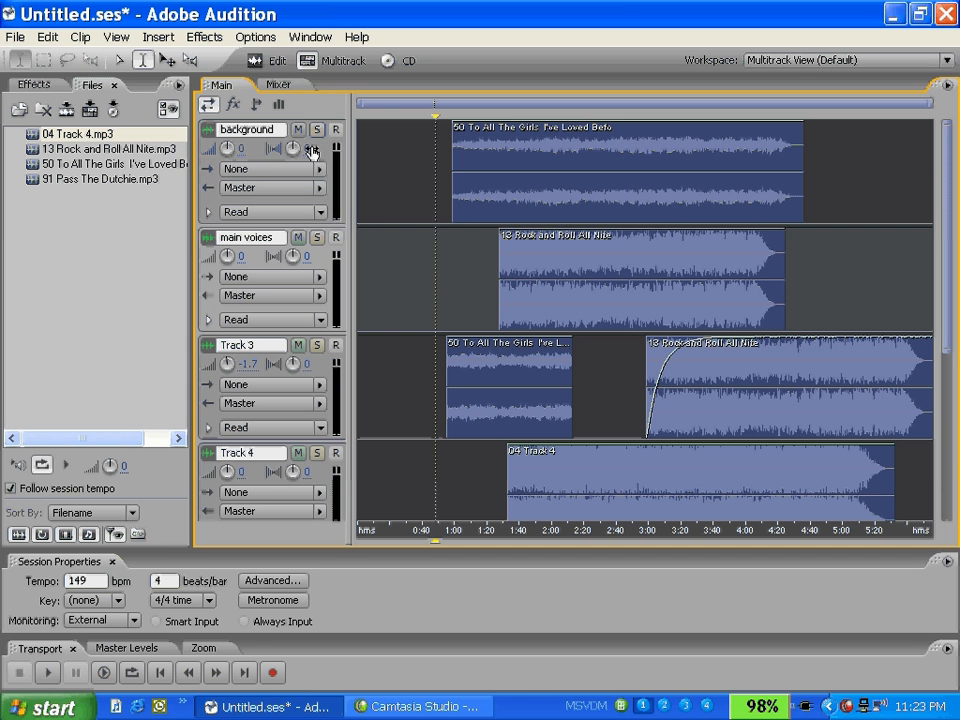
left_click(298, 130)
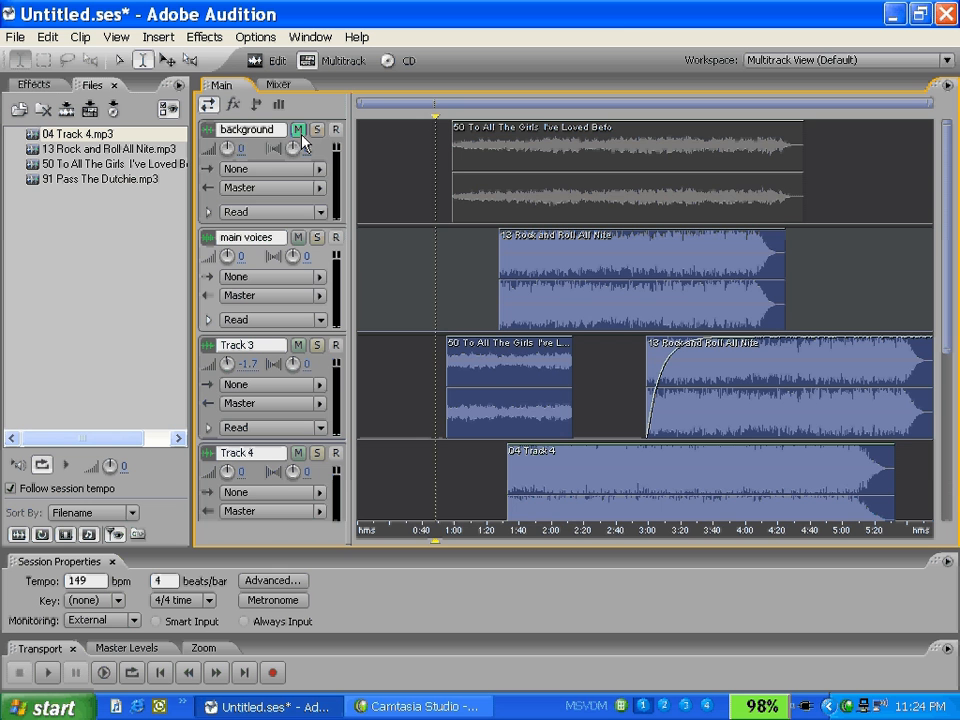
left_click(298, 130)
left_click(316, 130)
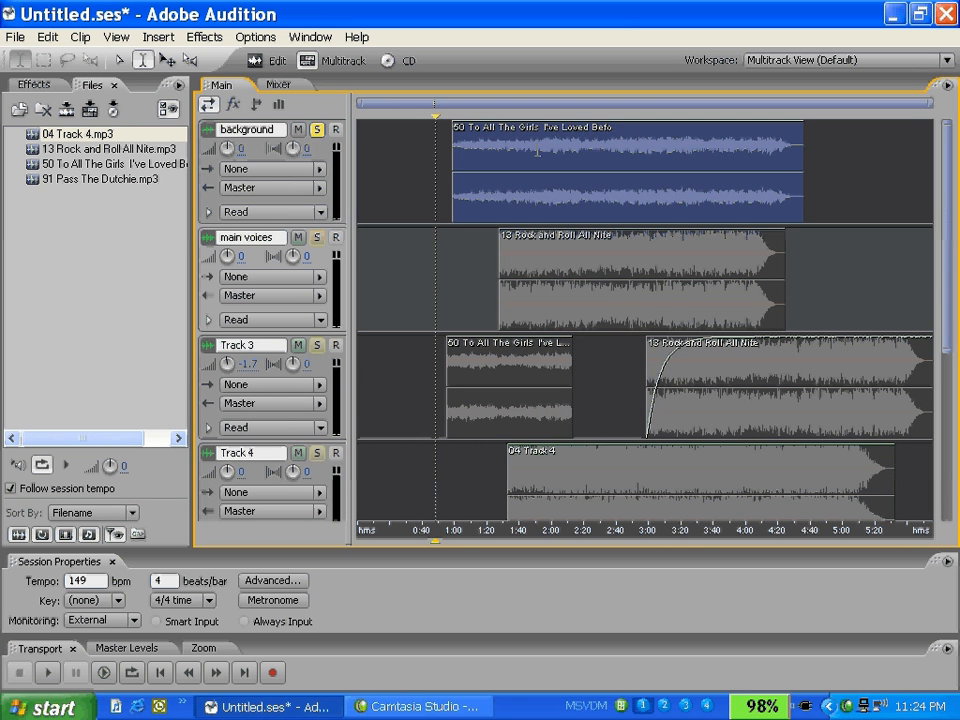
left_click(316, 130)
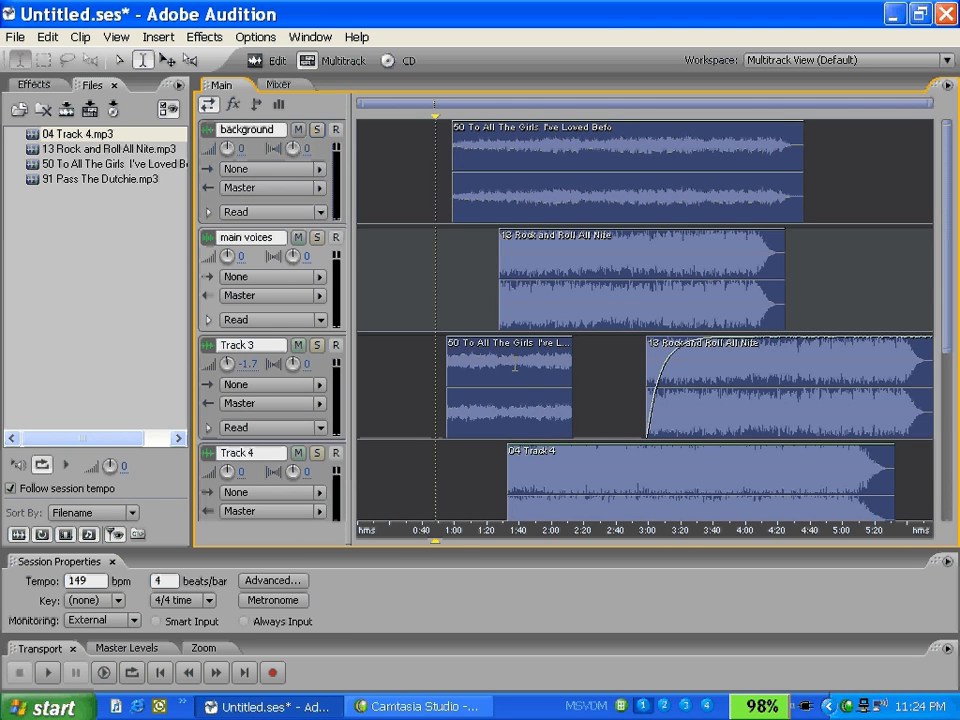
Mute the main voices track, Track 3 and Track 4.
left_click(298, 237)
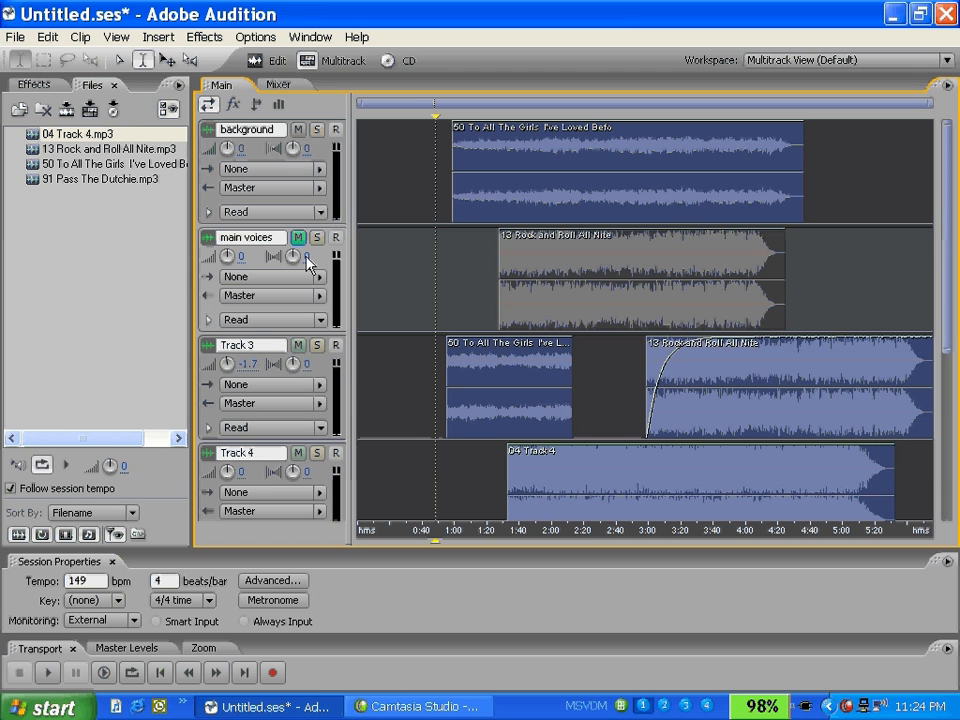
left_click(298, 345)
left_click(298, 453)
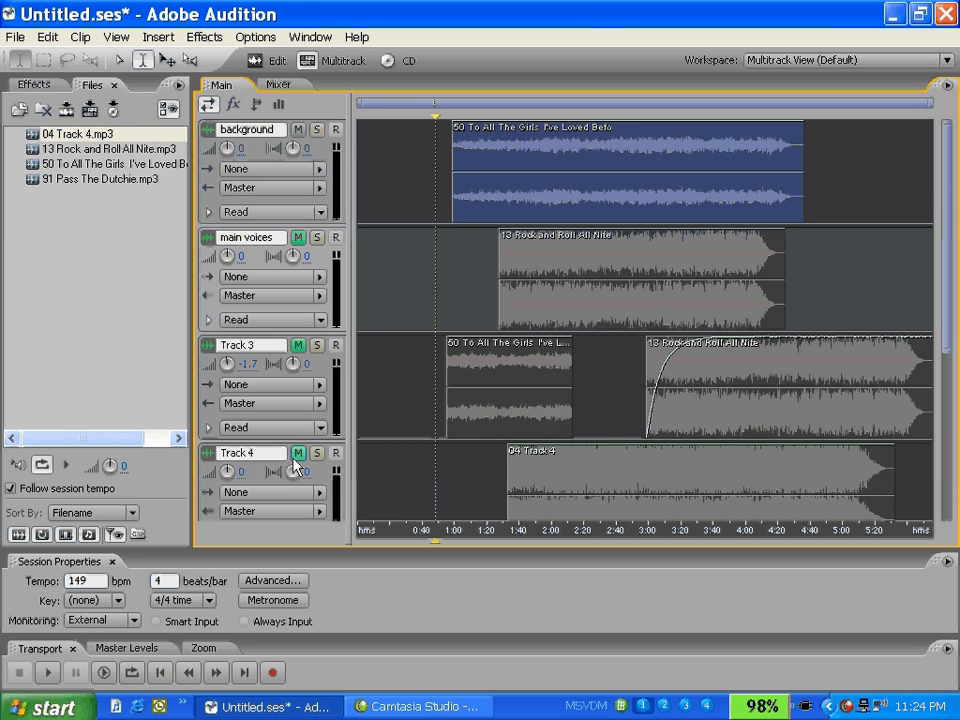
Unmute Track 4, Track 3 and the main voices track.
left_click(298, 455)
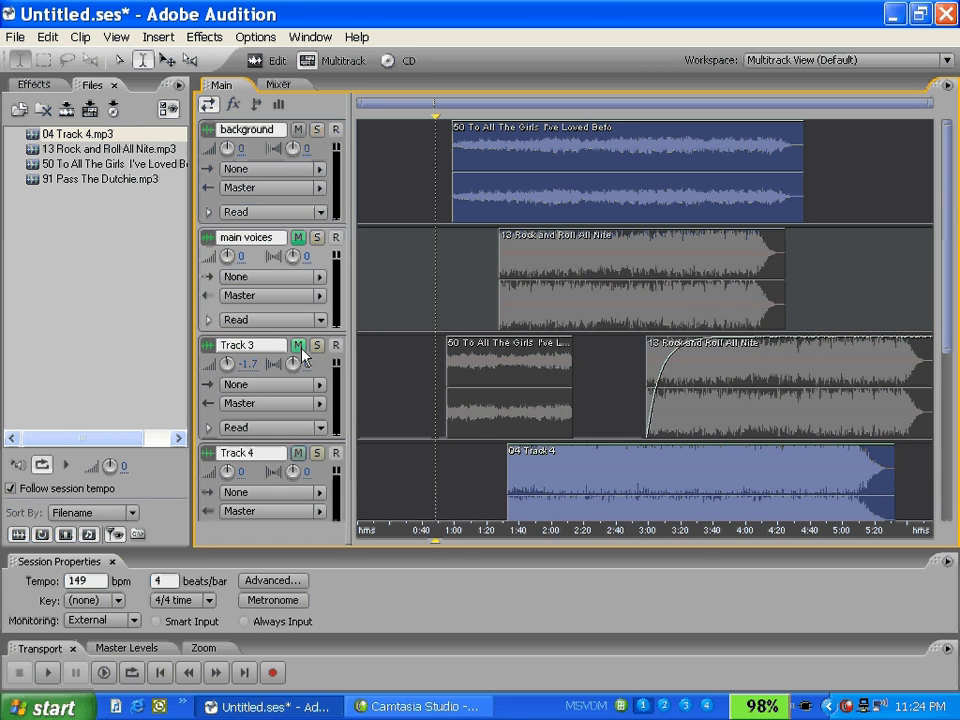
left_click(299, 346)
left_click(297, 239)
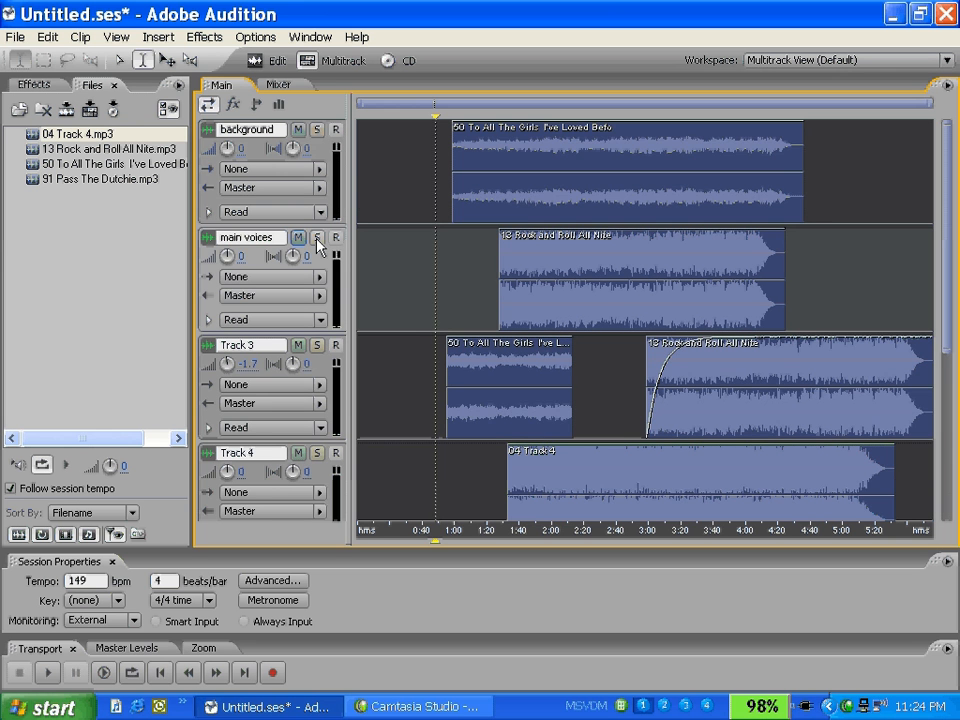
Try soloing the main voices track, Track 3 and both together, switching every solo off again.
left_click(316, 239)
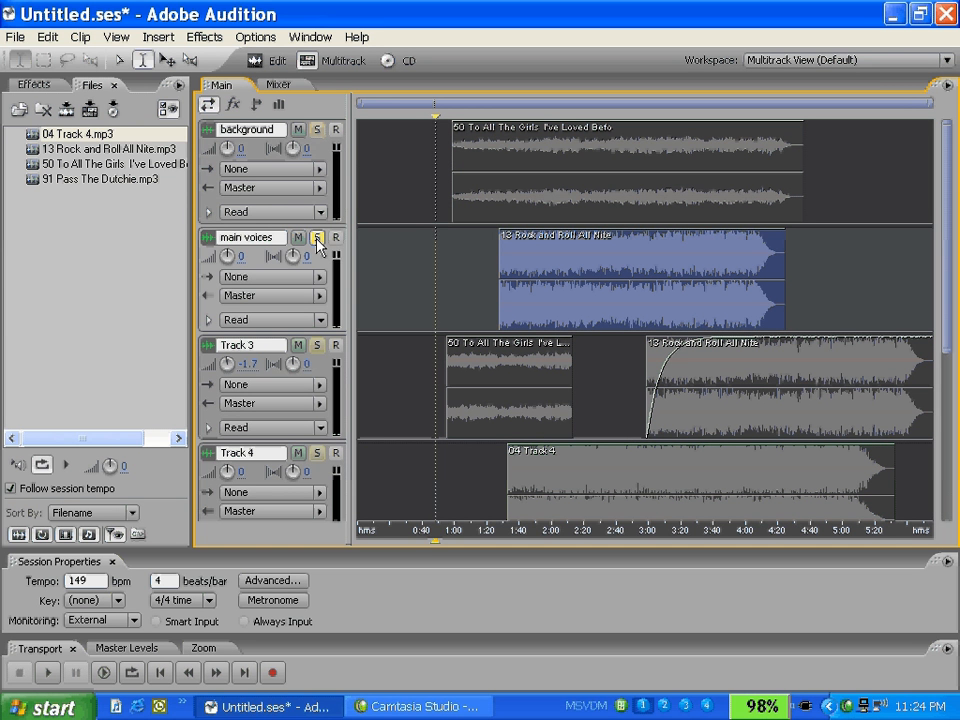
left_click(320, 351)
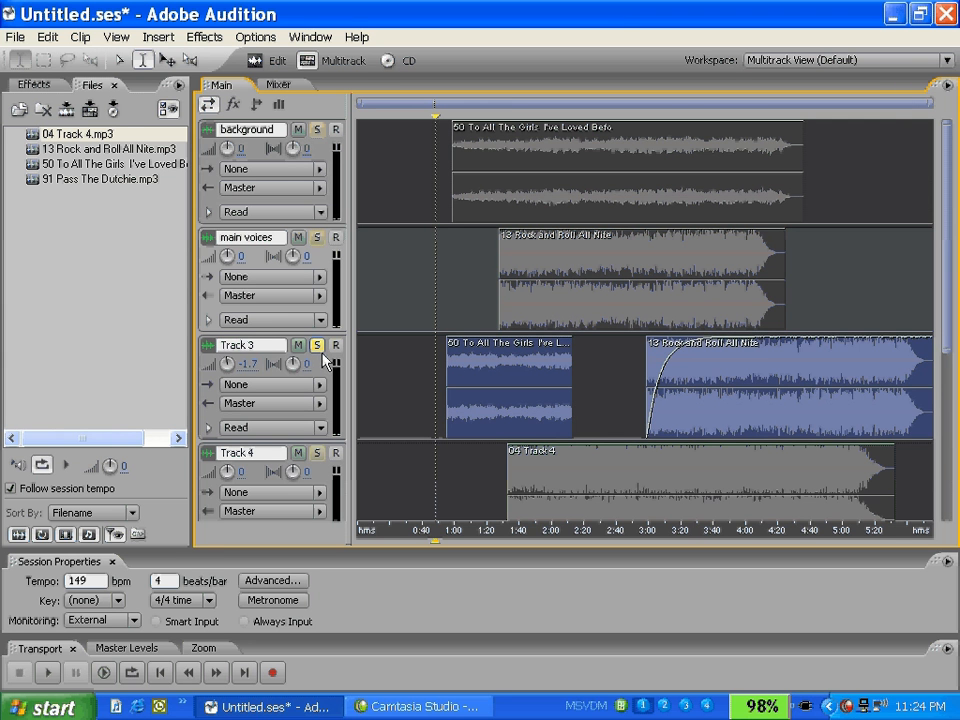
left_click(318, 238)
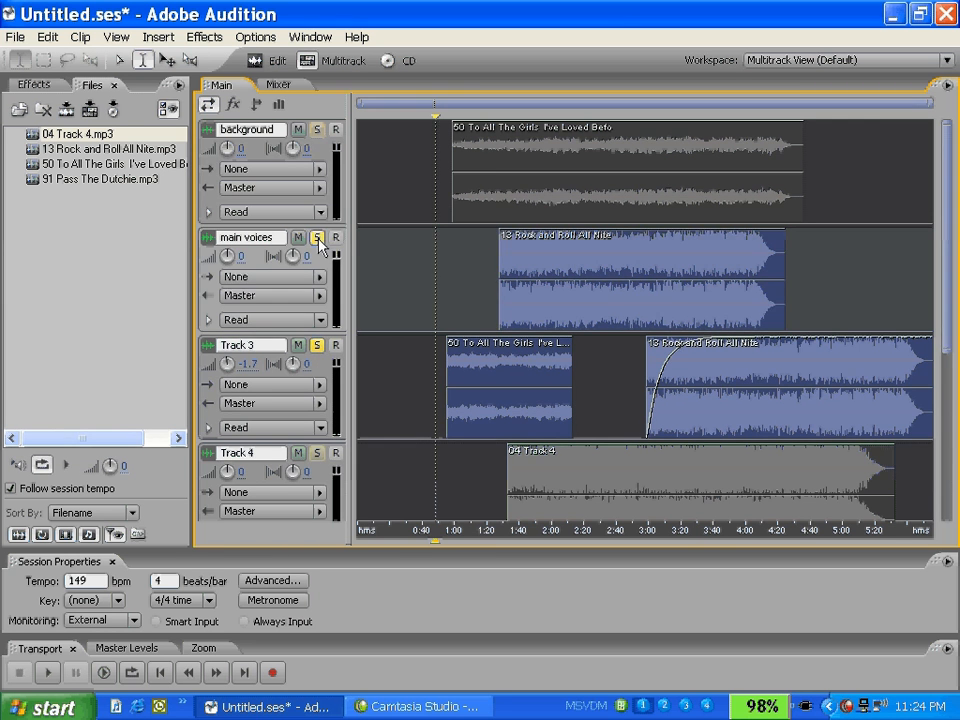
left_click(317, 345)
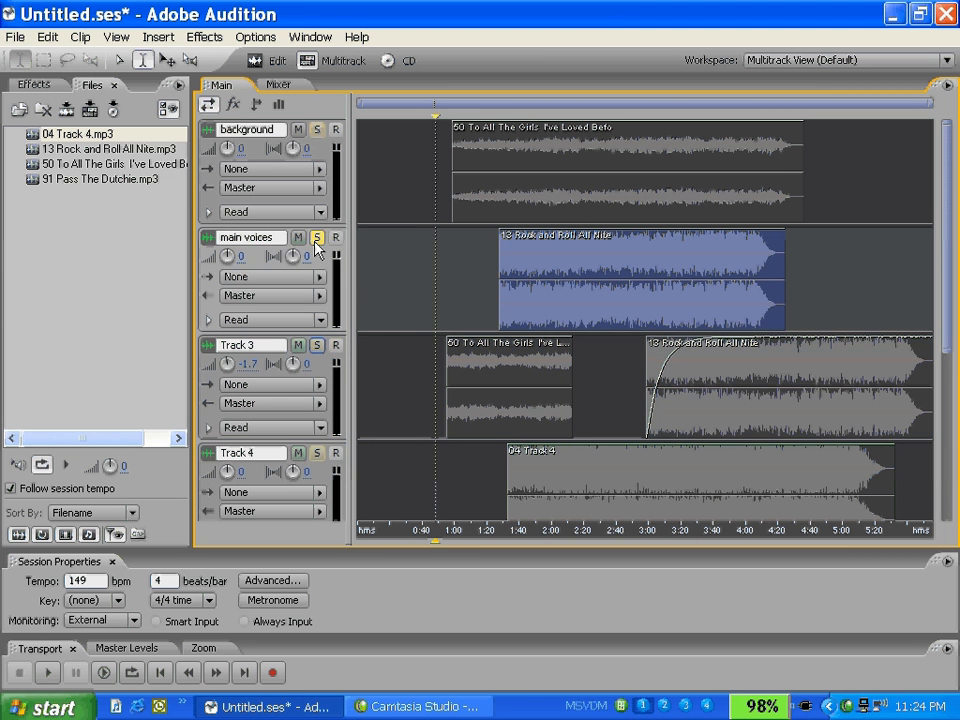
left_click(317, 239)
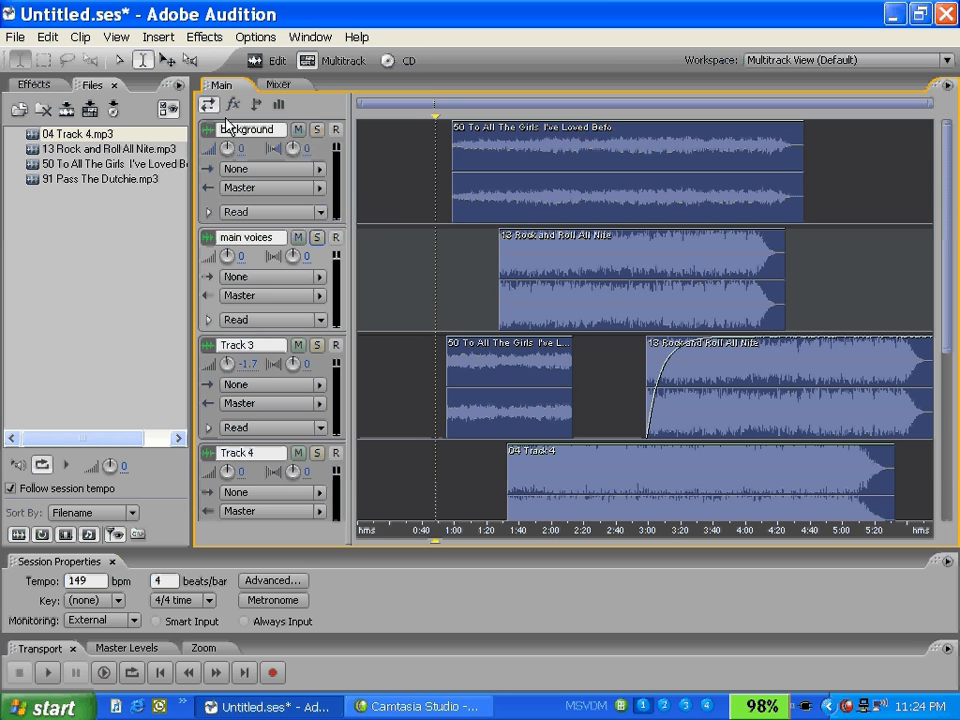
Show the effects controls on the tracks and enlarge the background track until its effect slots are visible.
left_click(232, 104)
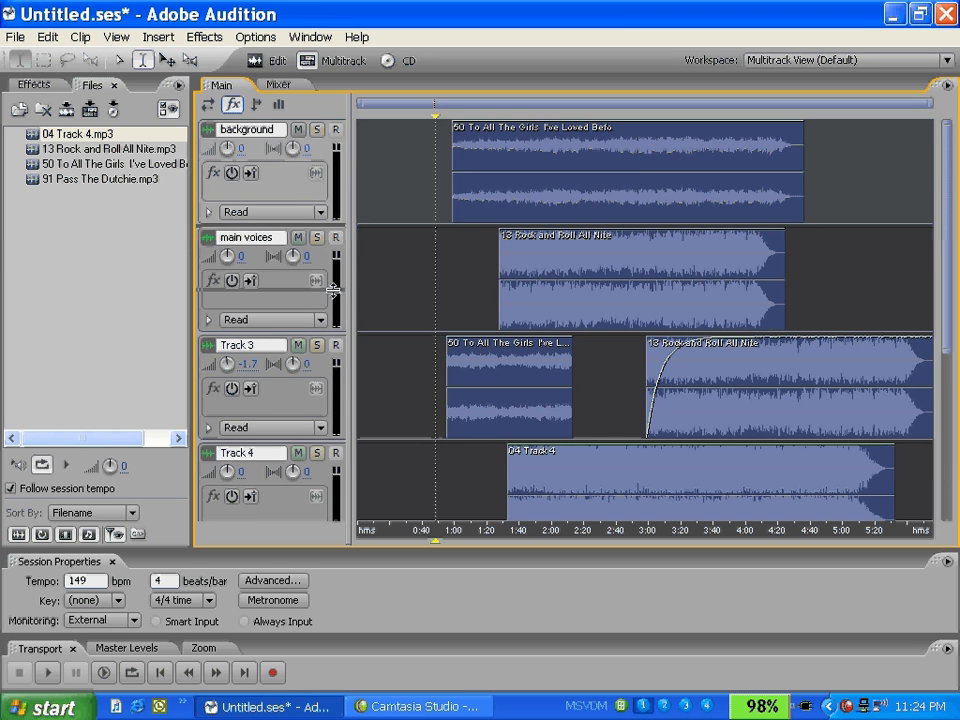
left_click_drag(333, 290, 333, 291)
scroll(942, 197, "down", 1)
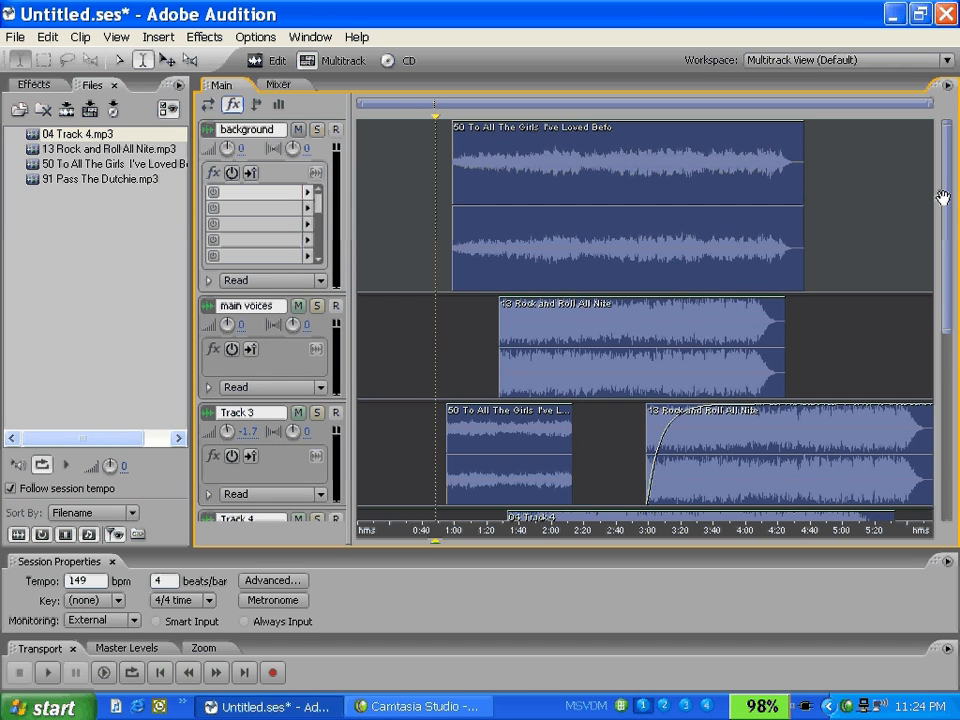
Add the Chorus delay effect to the background track's second effect slot with the Chaos Pits preset.
left_click(309, 208)
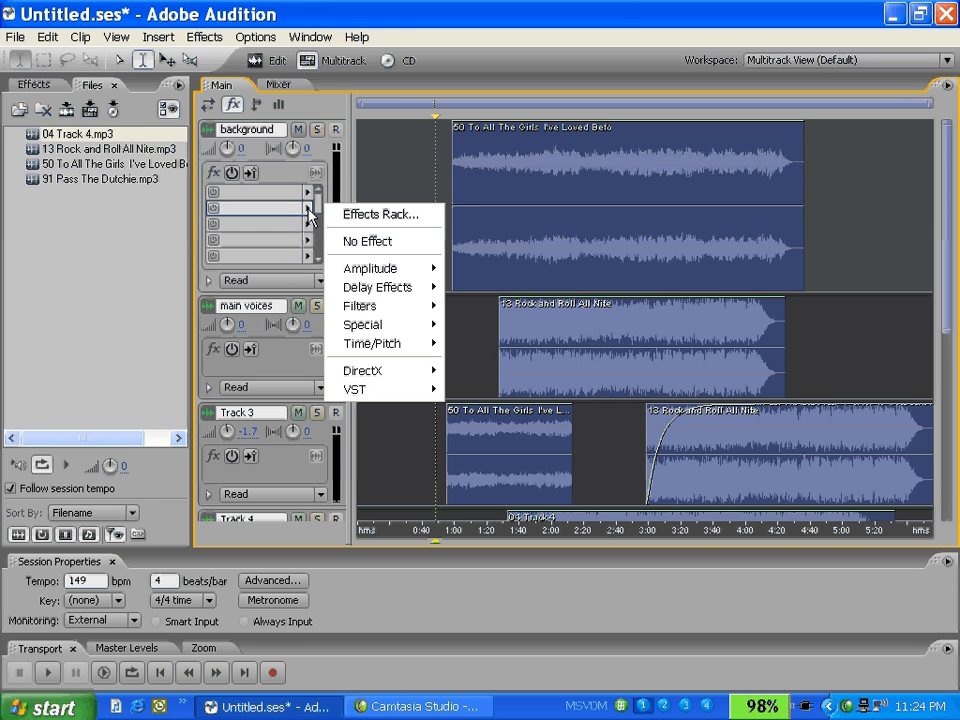
mouse_move(381, 294)
left_click(478, 287)
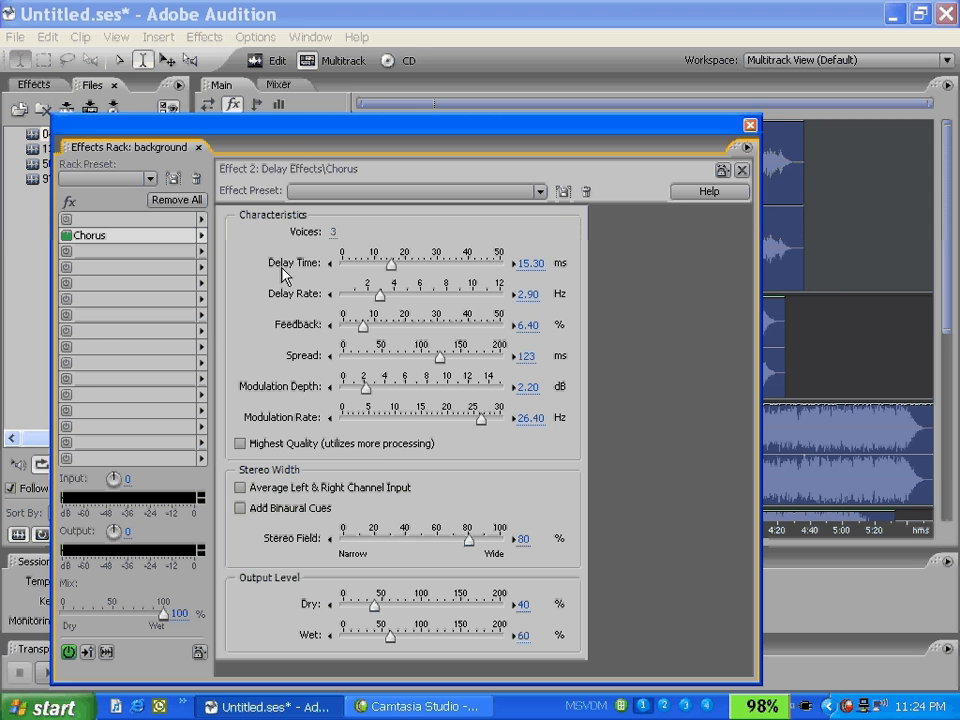
left_click(540, 191)
left_click(487, 272)
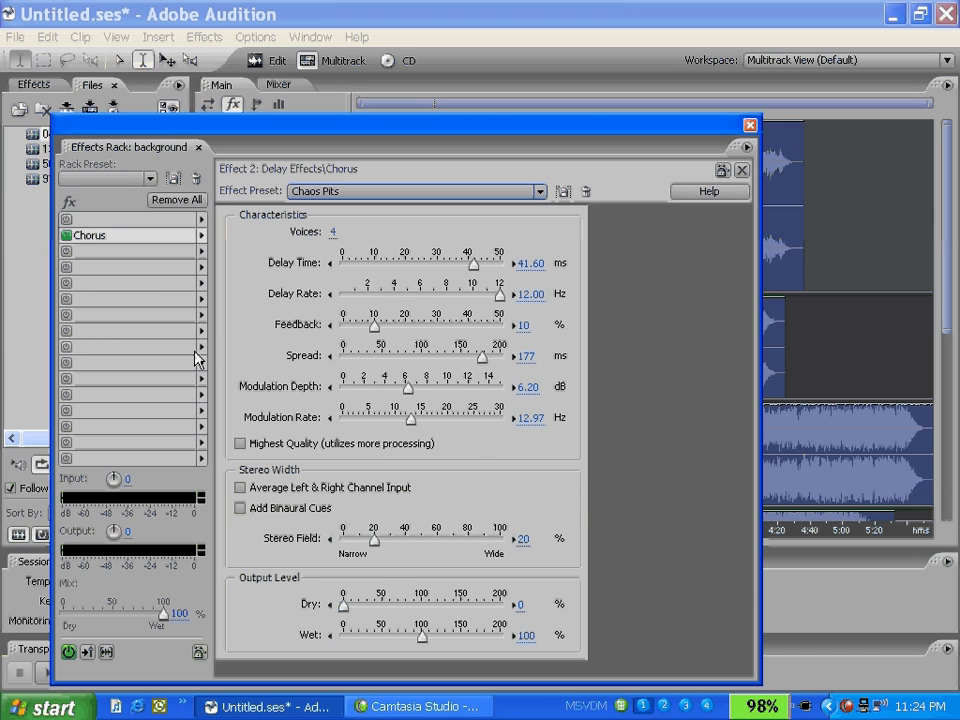
Add the Center Channel Extractor filter to the ninth slot of the background track's effects rack.
left_click(199, 348)
mouse_move(266, 424)
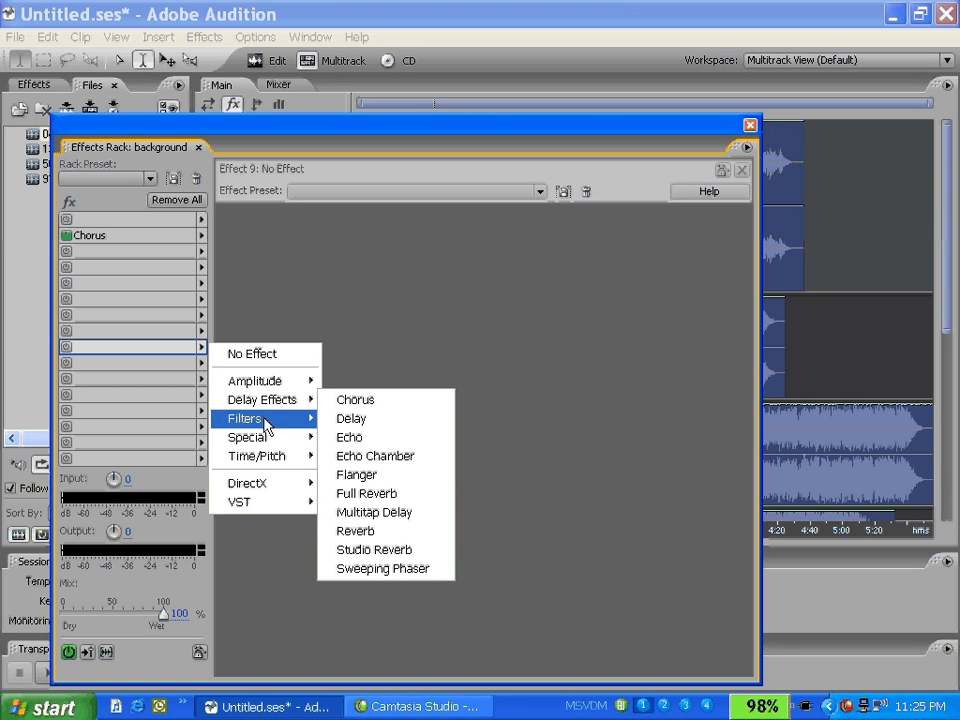
left_click(341, 421)
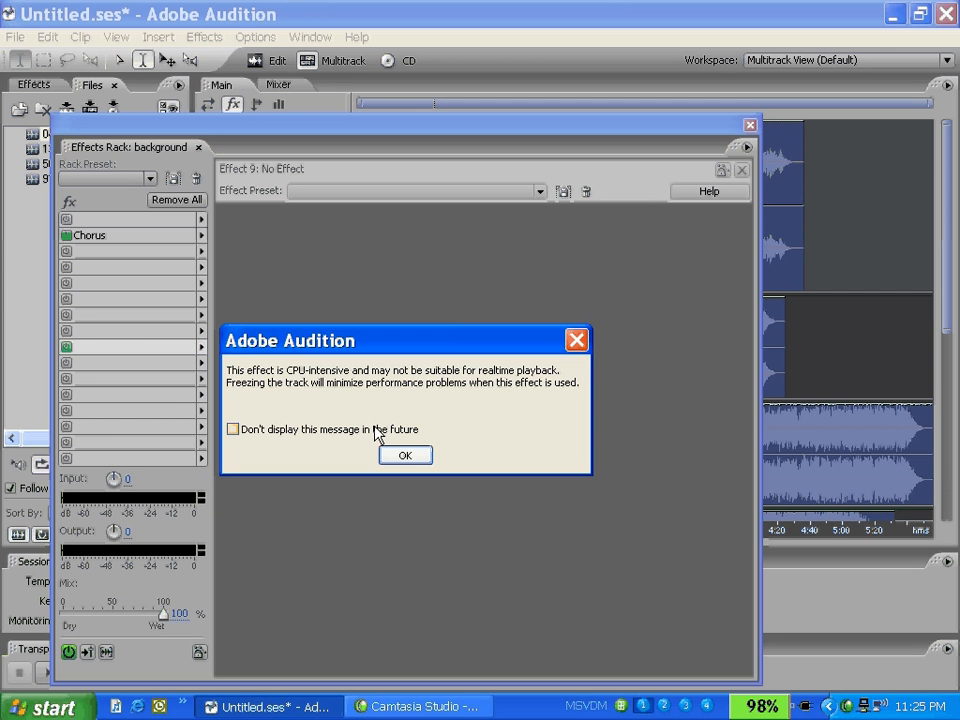
left_click(401, 455)
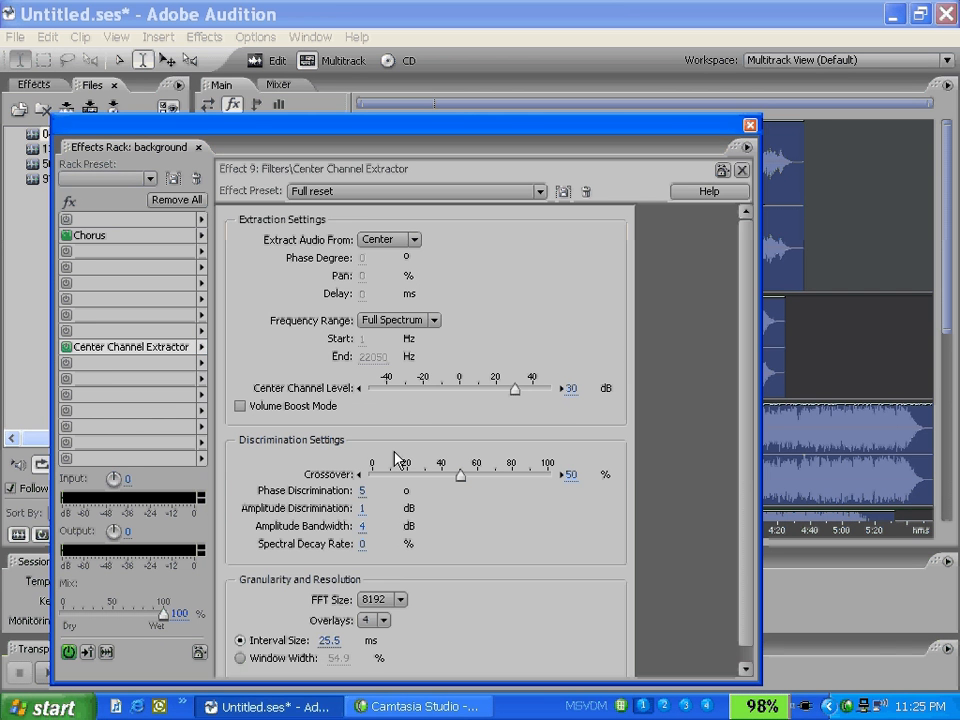
Add the Echo delay effect to the sixth slot of the background track's rack and close the rack.
left_click(196, 299)
left_click(201, 300)
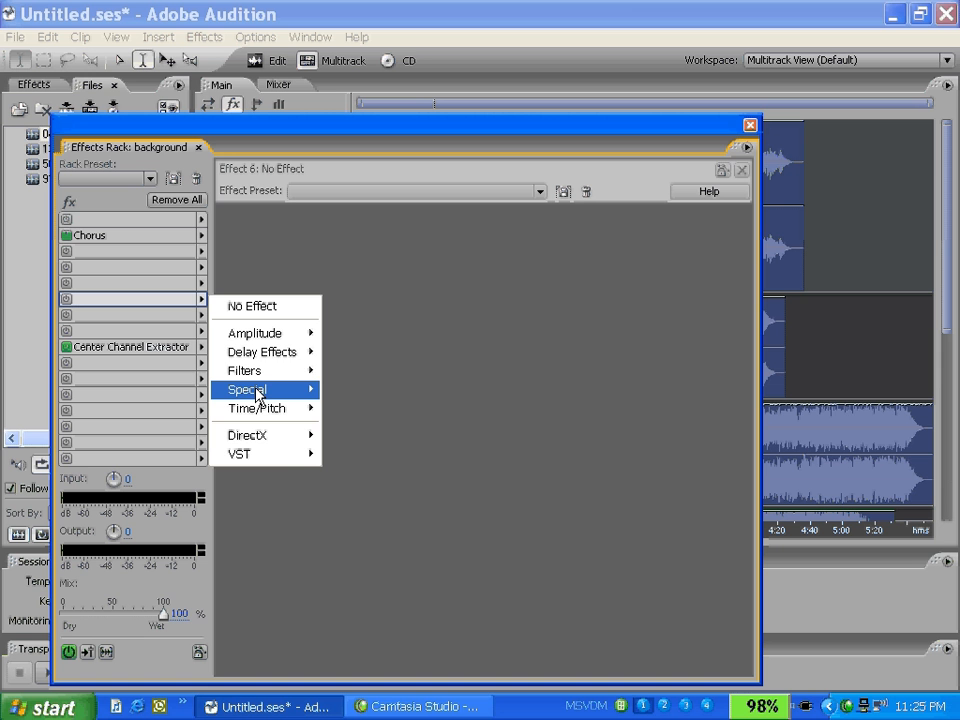
mouse_move(270, 359)
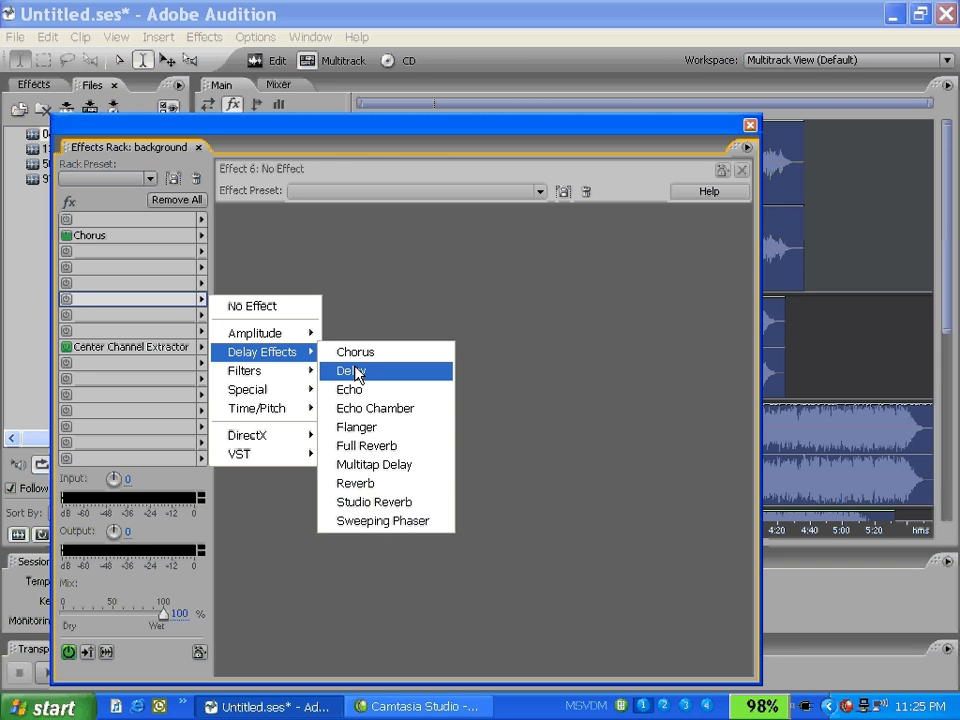
left_click(350, 389)
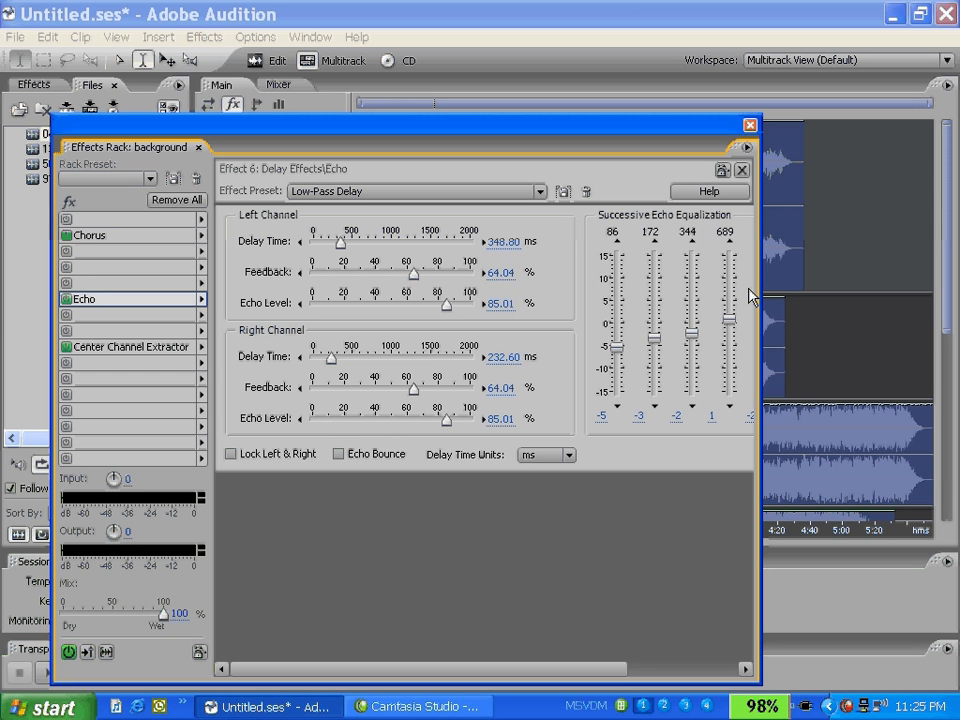
left_click(750, 126)
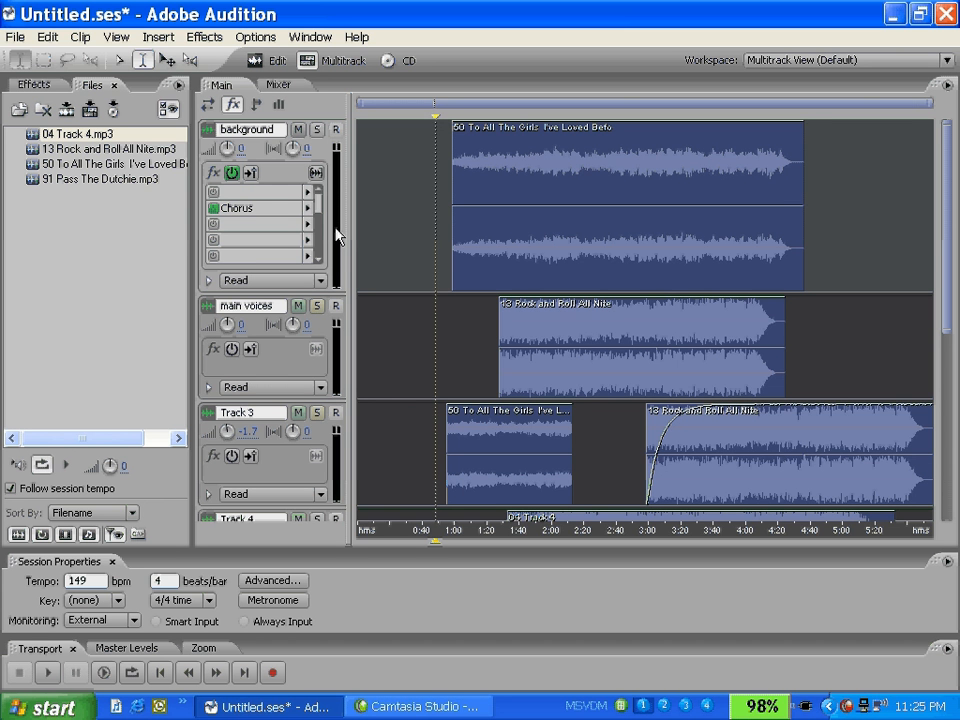
Open the background track's clip in the waveform Edit View and return to the multitrack session.
double_click(583, 259)
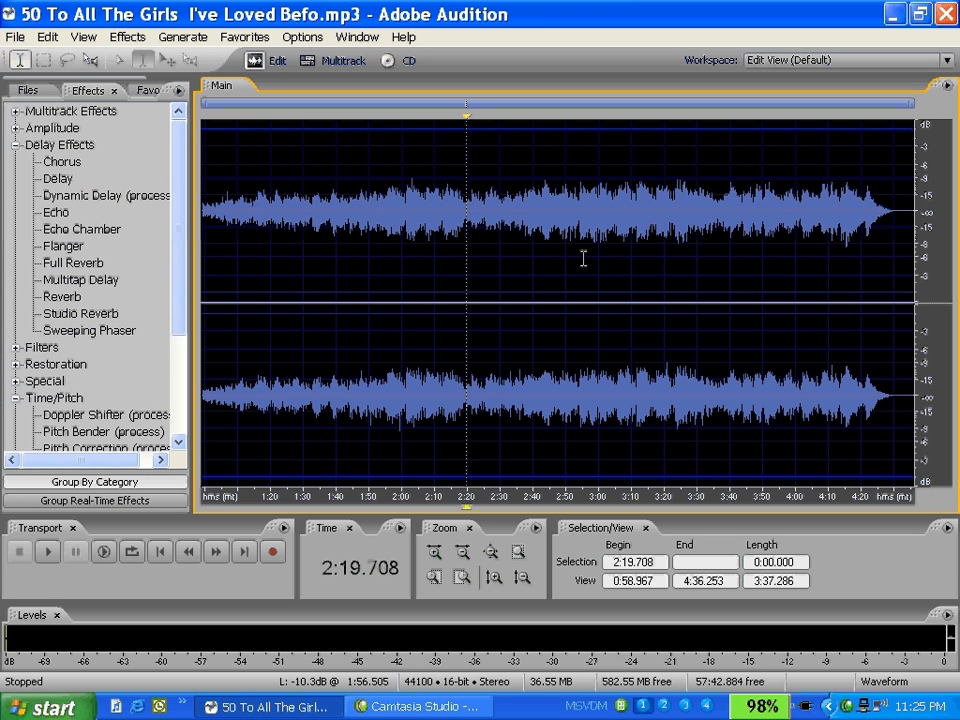
left_click(335, 61)
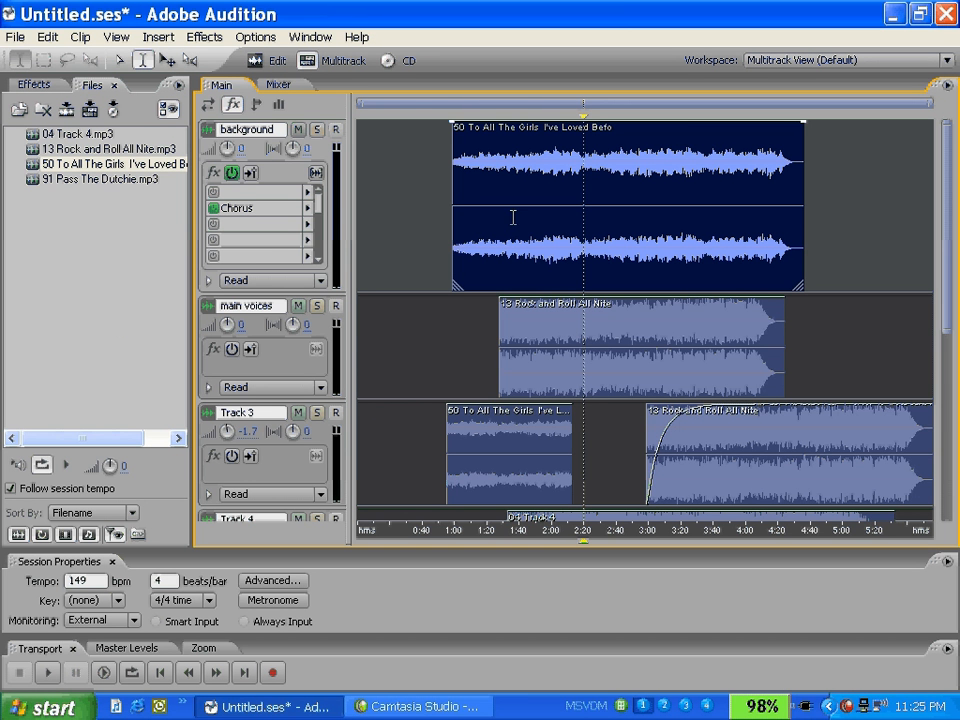
Start freezing the background track's effects, save the session as test for it, and cancel the freeze.
left_click(314, 175)
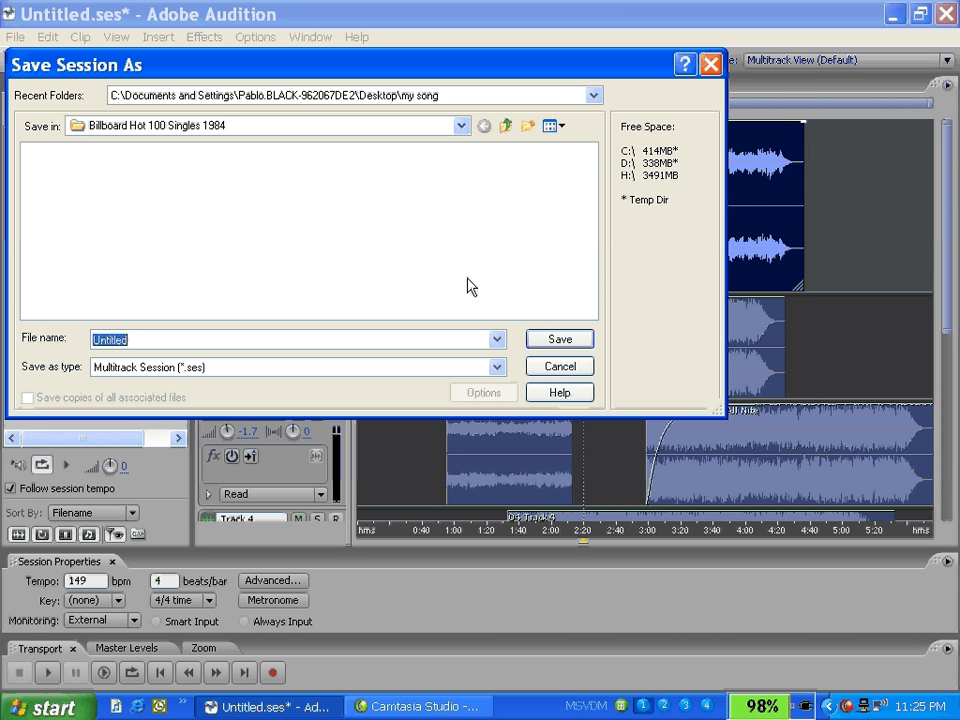
type("te")
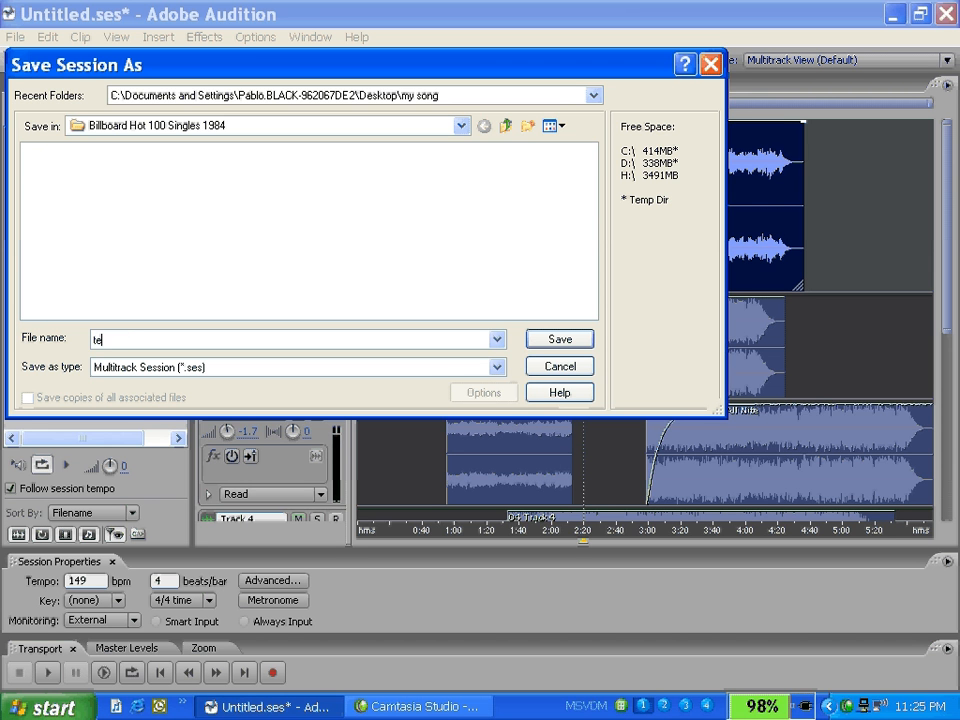
type("st")
key("Return")
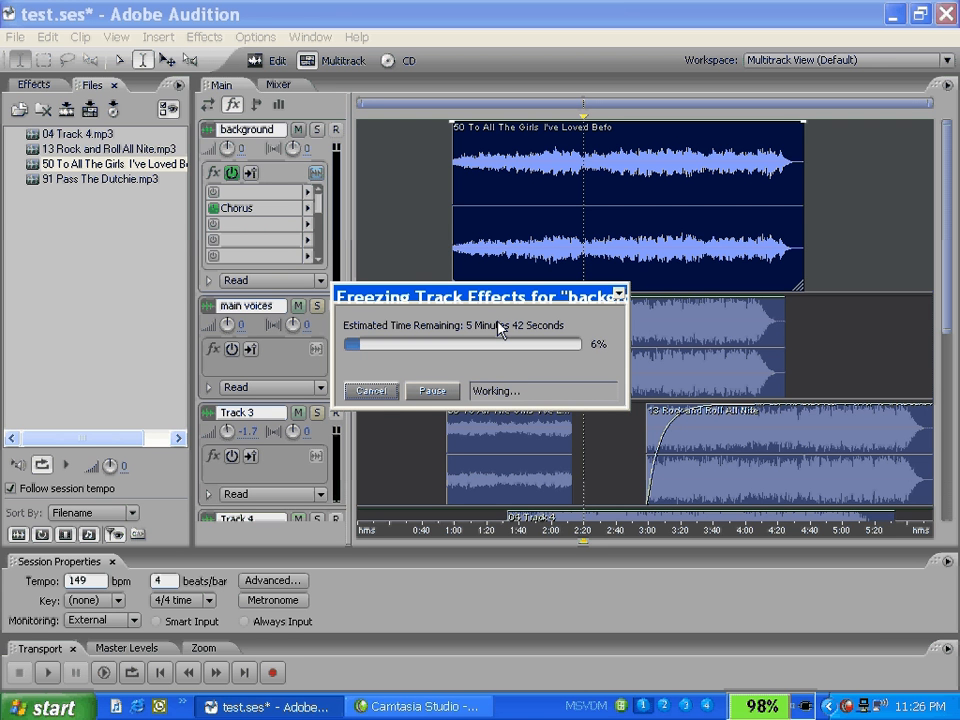
left_click(371, 391)
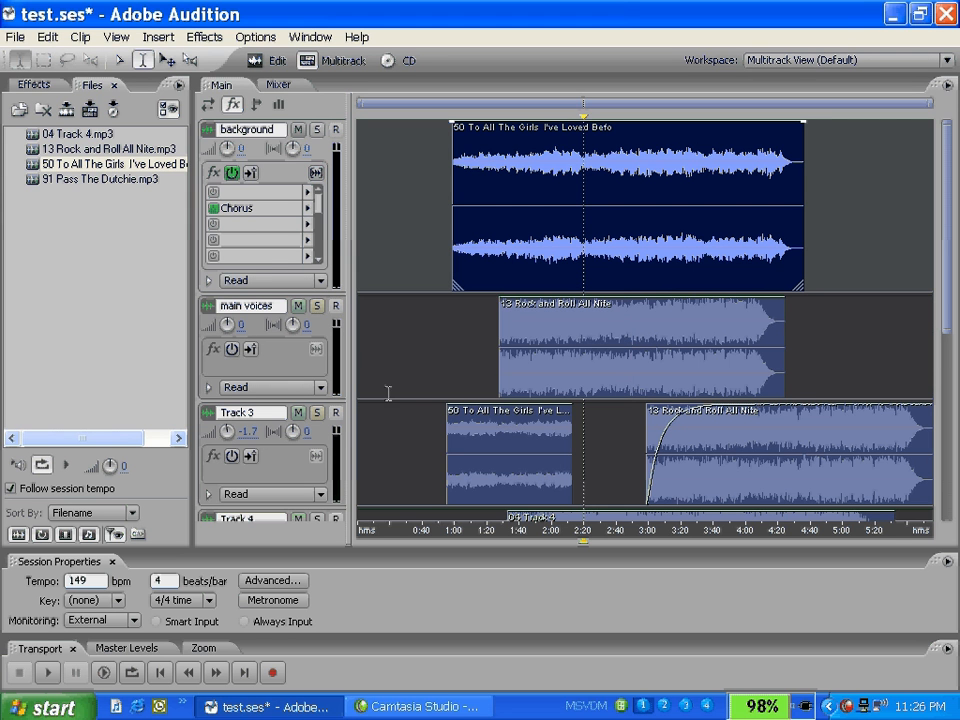
Remove all effects from the background track's effects rack and close the rack.
double_click(269, 217)
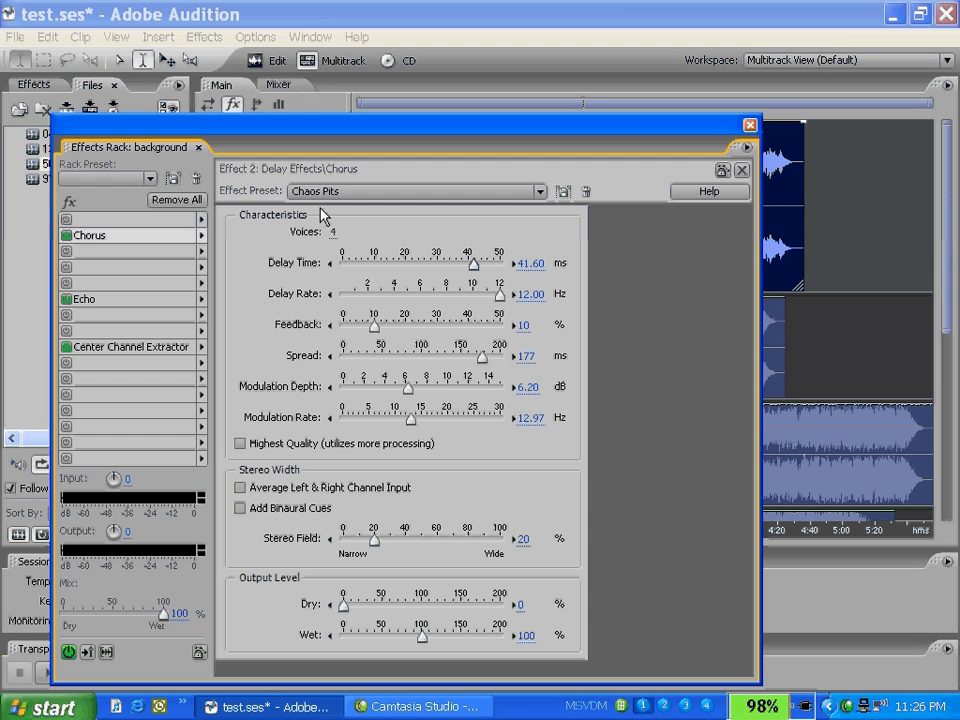
left_click(177, 200)
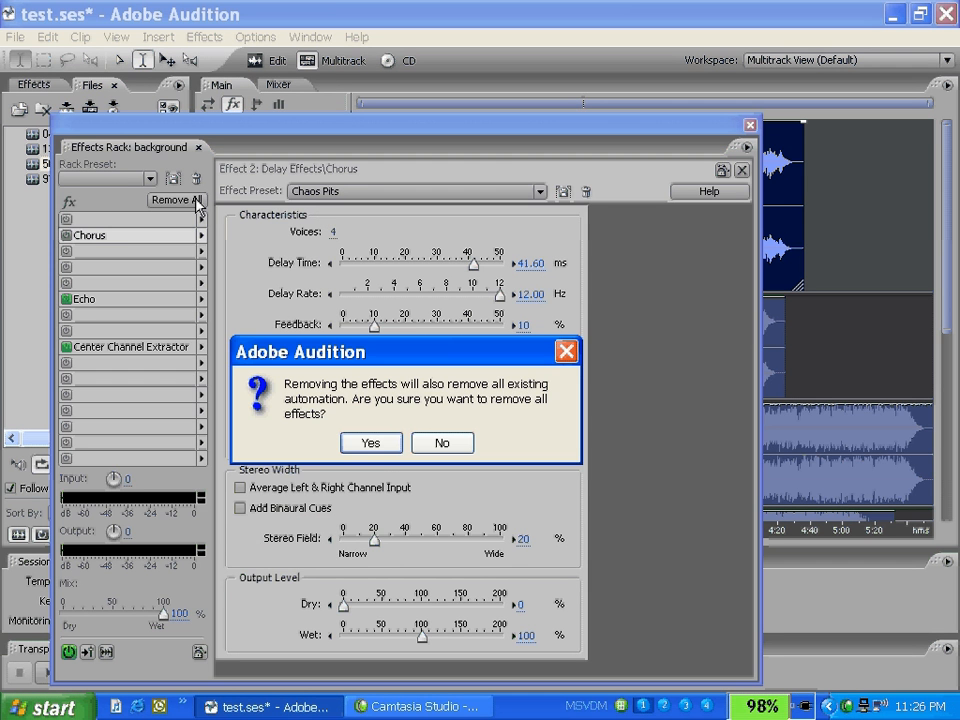
left_click(370, 443)
left_click(749, 125)
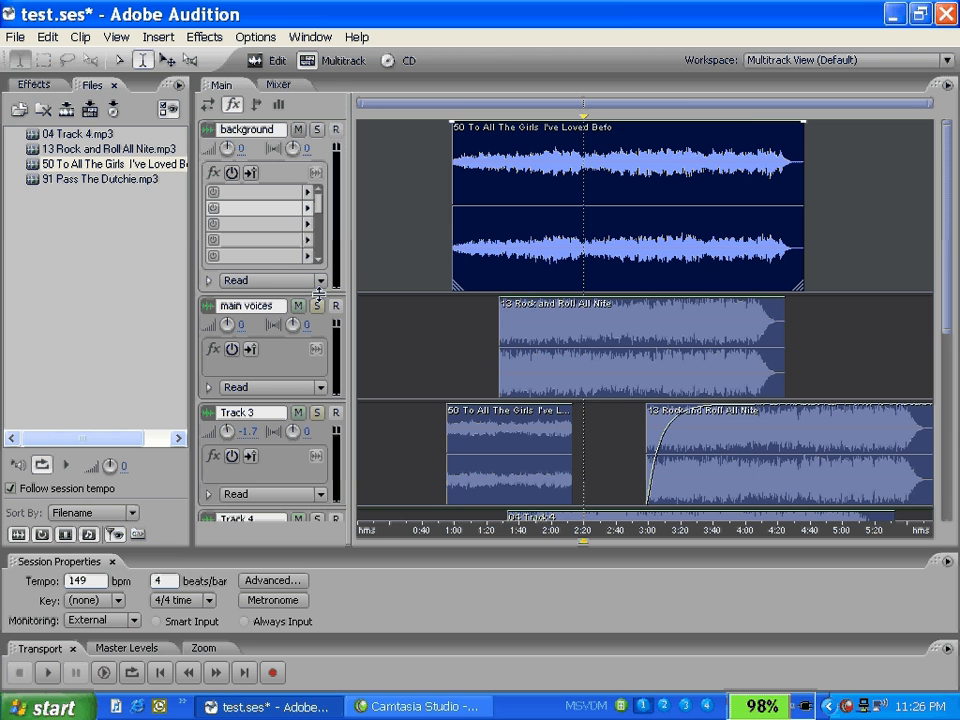
Reduce the background track's height so one effect slot still shows, and switch its solo on and off.
left_click_drag(317, 231, 245, 148)
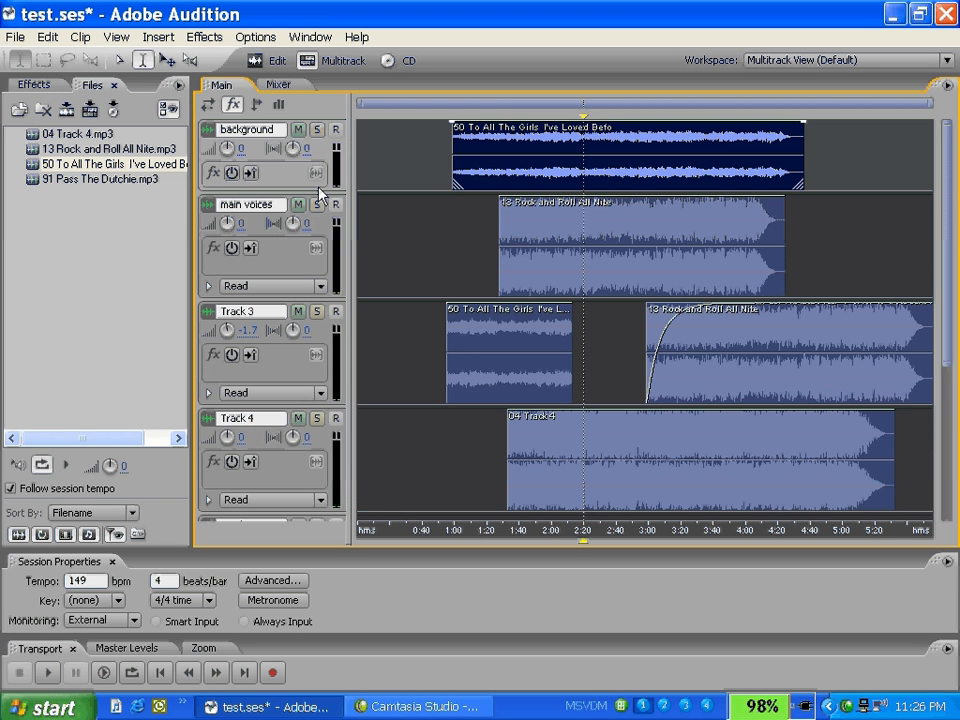
left_click_drag(319, 195, 318, 241)
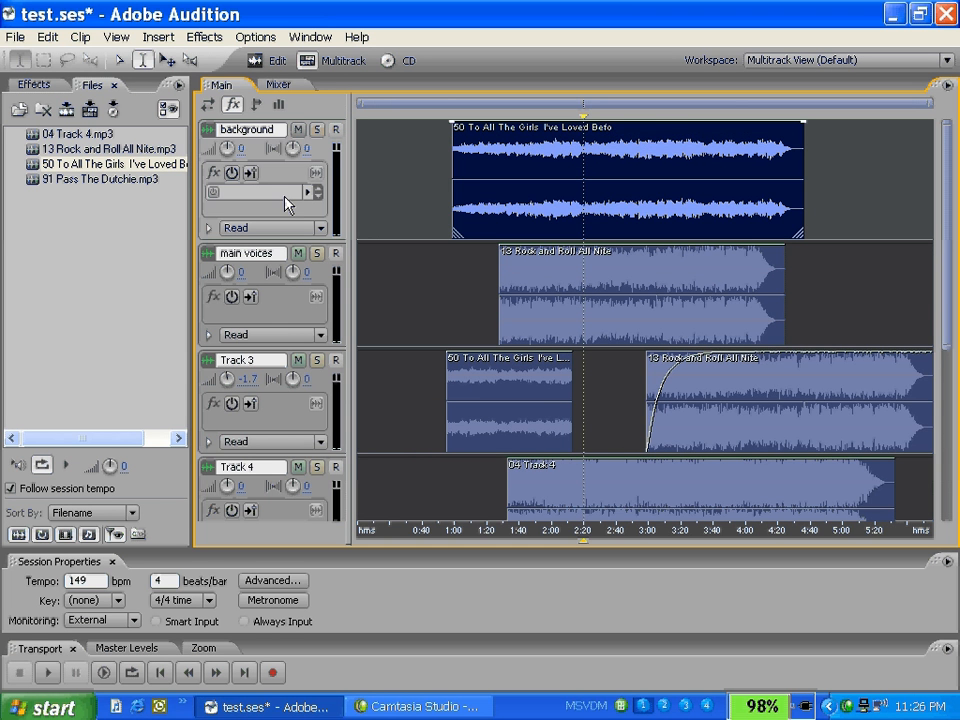
left_click(316, 130)
left_click(316, 130)
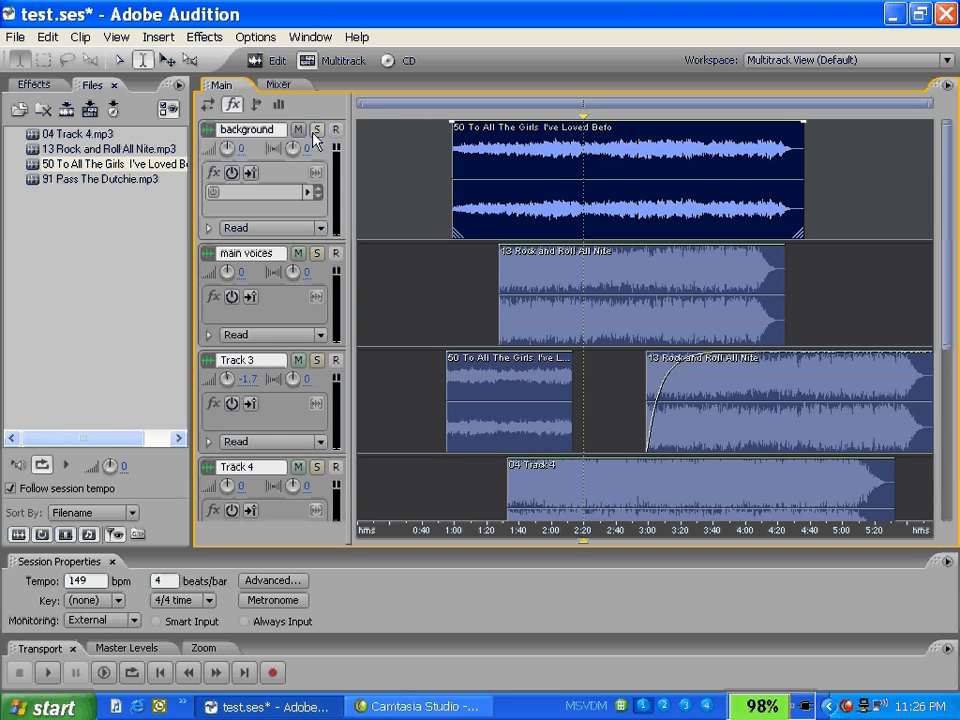